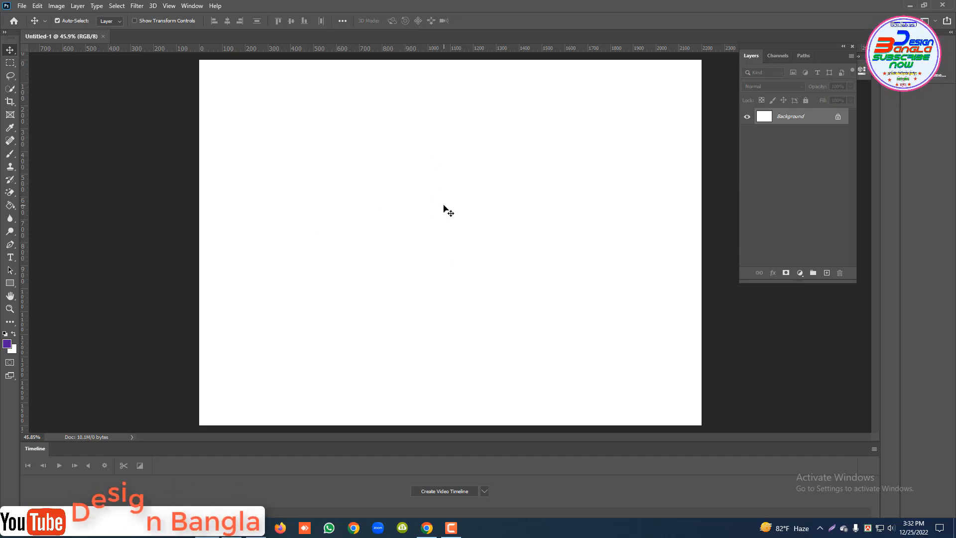
Step: Close the open document and create a new 11 x 8 inch RGB document at 200 pixels/inch with a white background
key("ctrl+w")
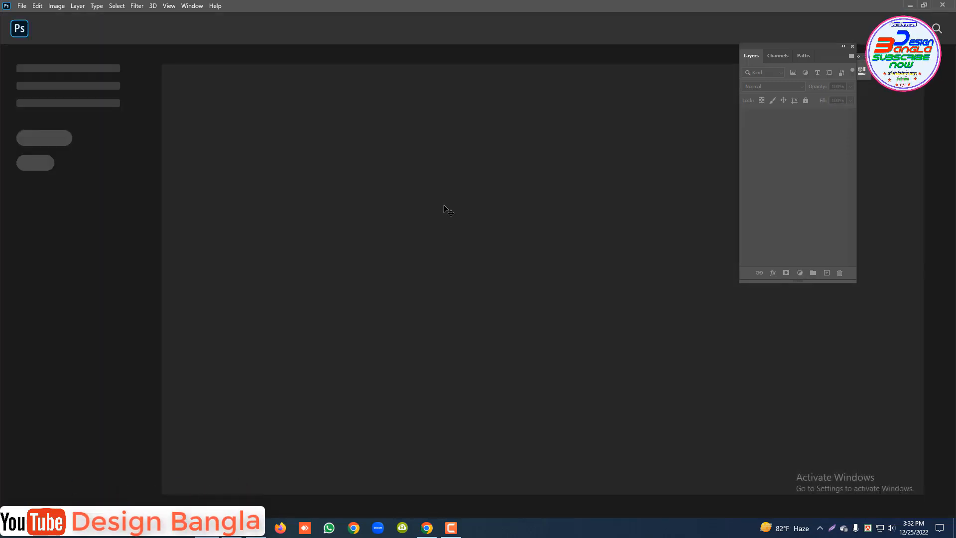
key("ctrl+n")
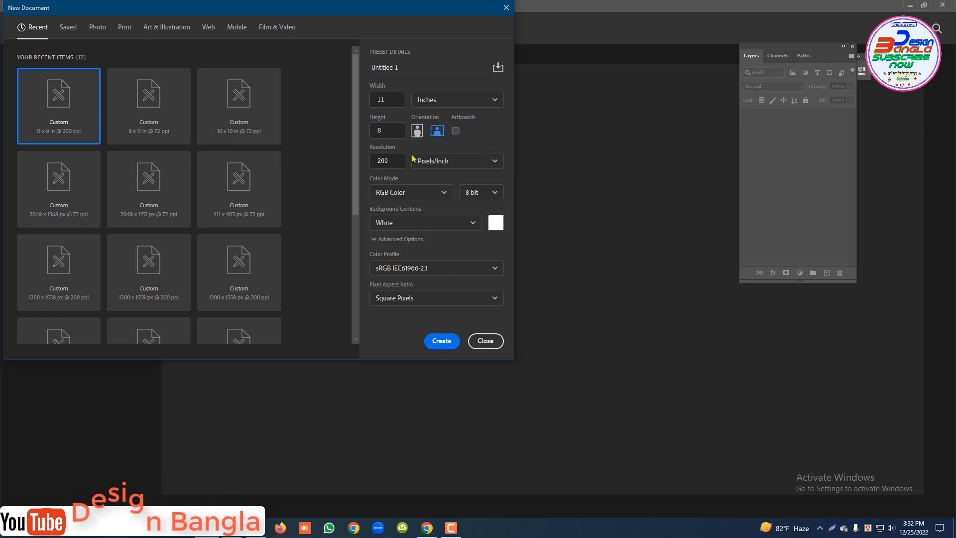
left_click(441, 341)
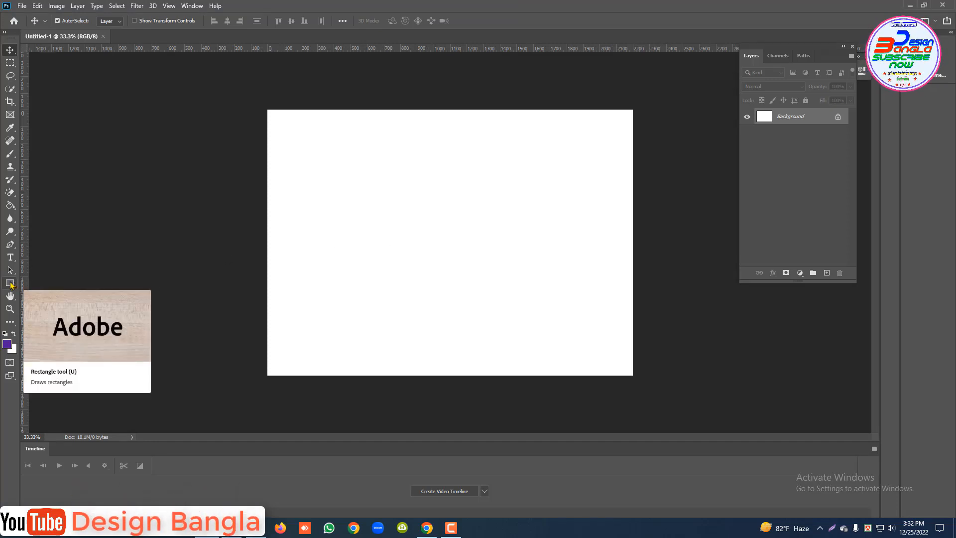
Step: Draw five tall rectangles side by side, about 42, 82, 72, 98 and 110 px wide, rising from 1129 to 1163 px high
left_click(10, 285)
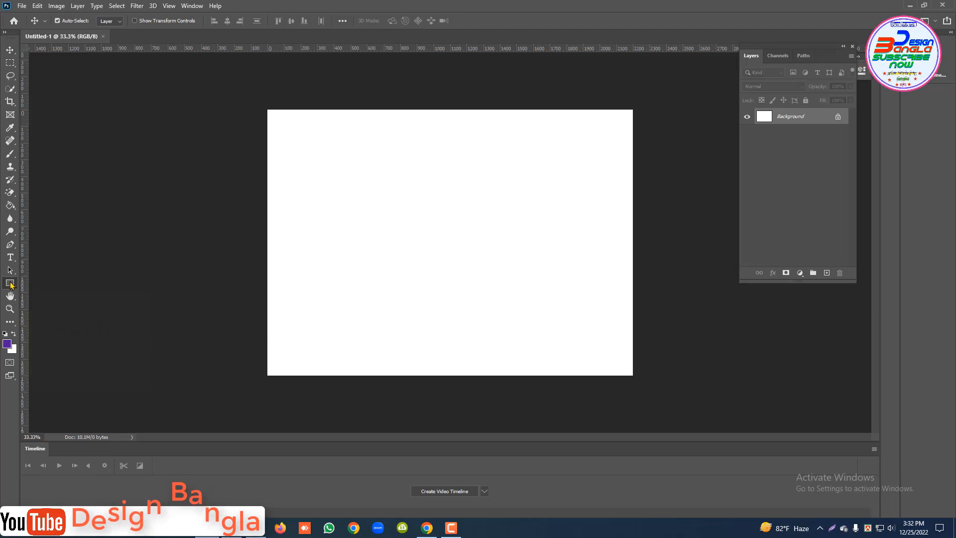
left_click(451, 235, "ctrl")
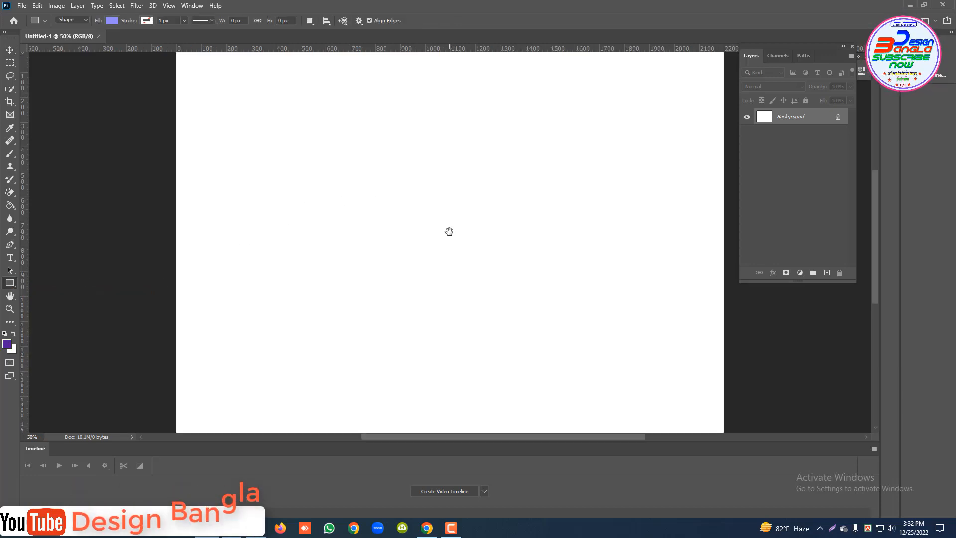
left_click(413, 212, "alt")
left_click(412, 219, "ctrl")
left_click_drag(446, 254, 388, 203)
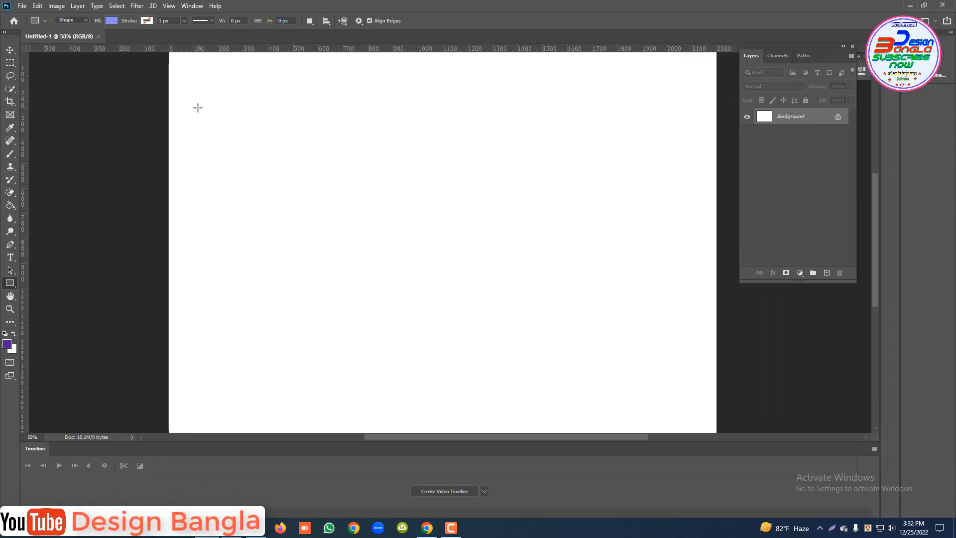
left_click_drag(198, 109, 207, 389)
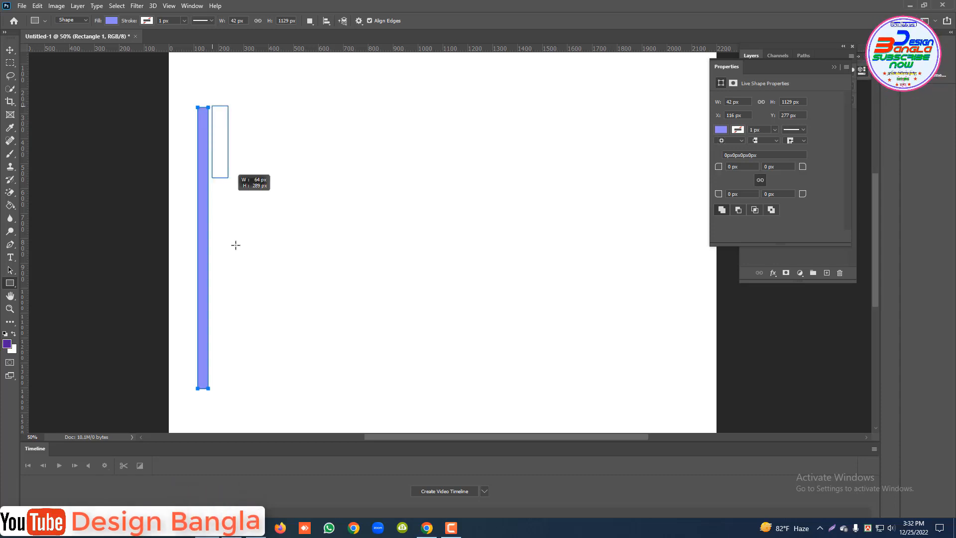
left_click_drag(235, 245, 232, 389)
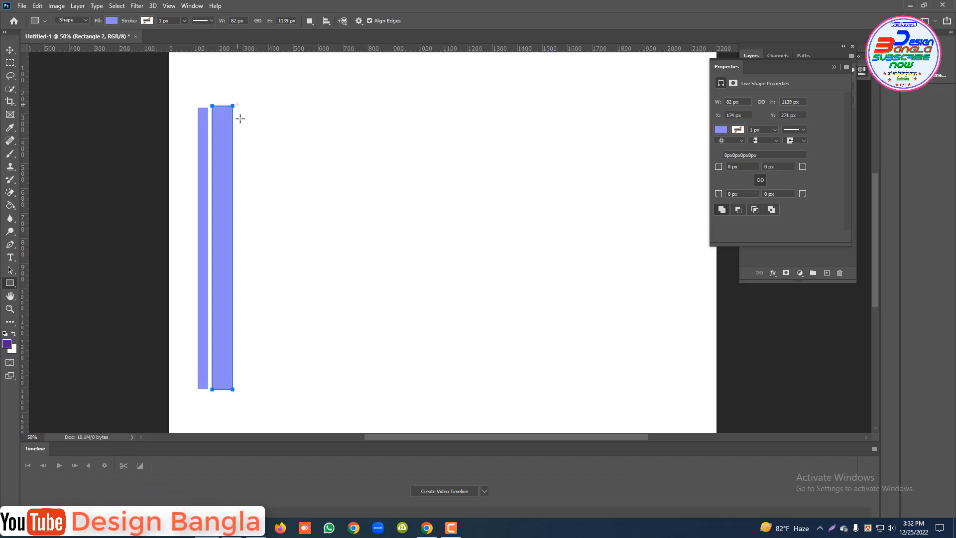
left_click_drag(237, 104, 255, 389)
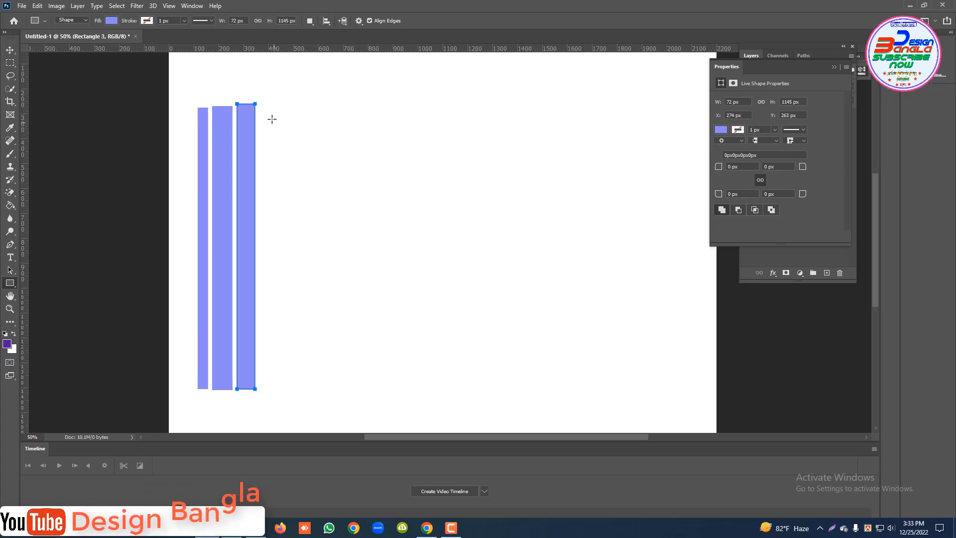
left_click_drag(260, 103, 285, 389)
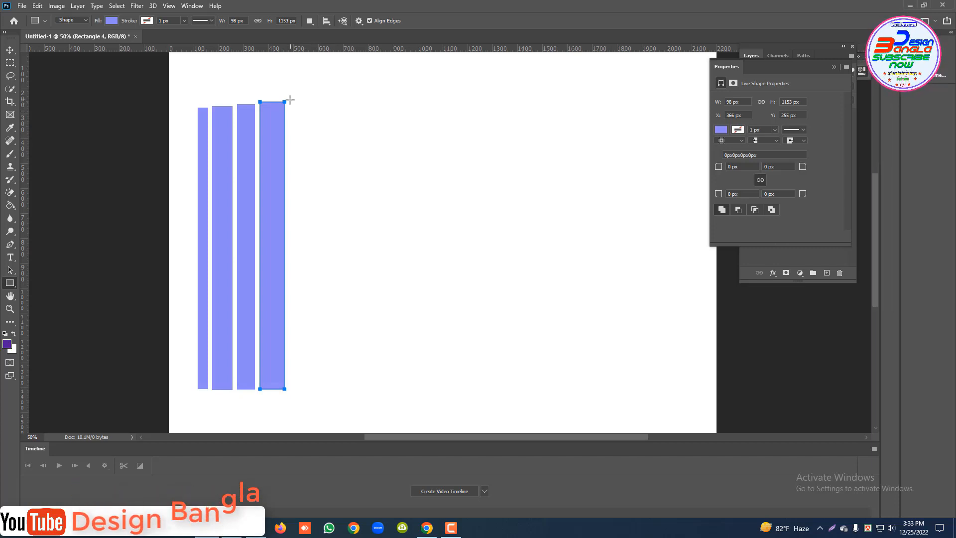
left_click_drag(289, 100, 317, 389)
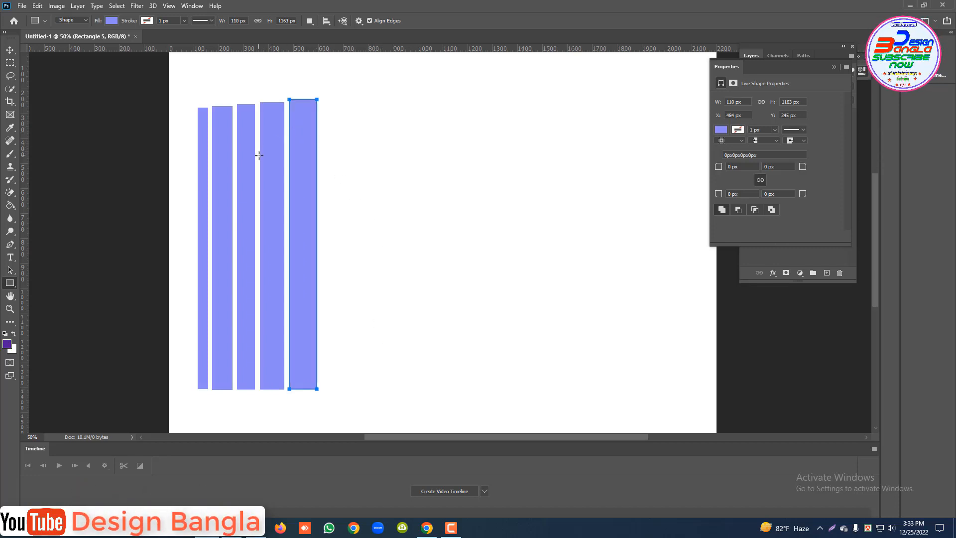
Step: Change the fill of the narrow first rectangle, Rectangle 1, to bright green 32f33b
left_click(752, 57)
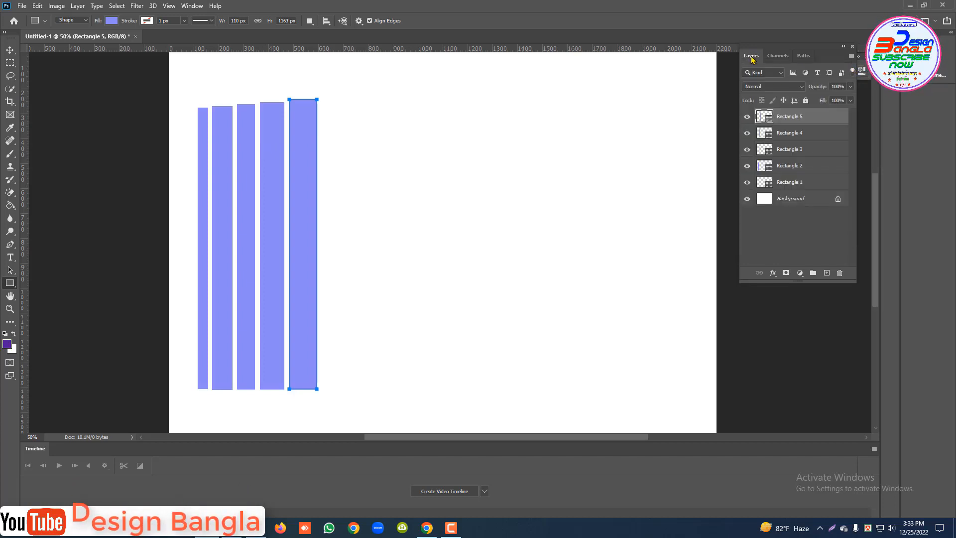
left_click(793, 185)
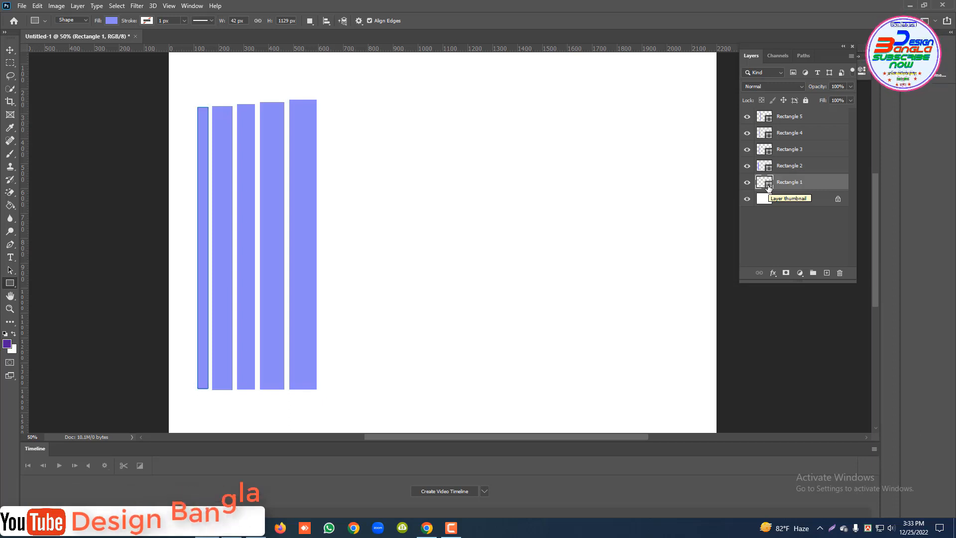
double_click(768, 184)
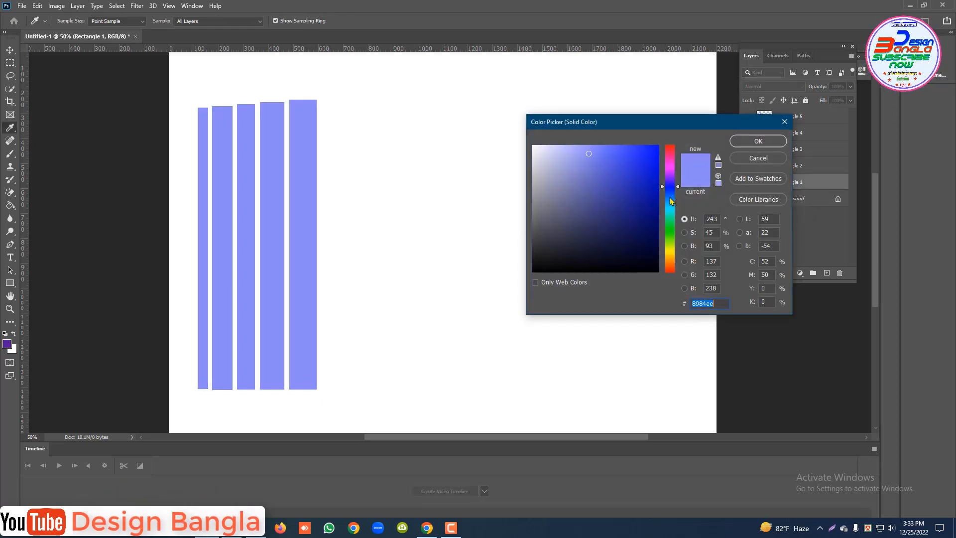
left_click(671, 224)
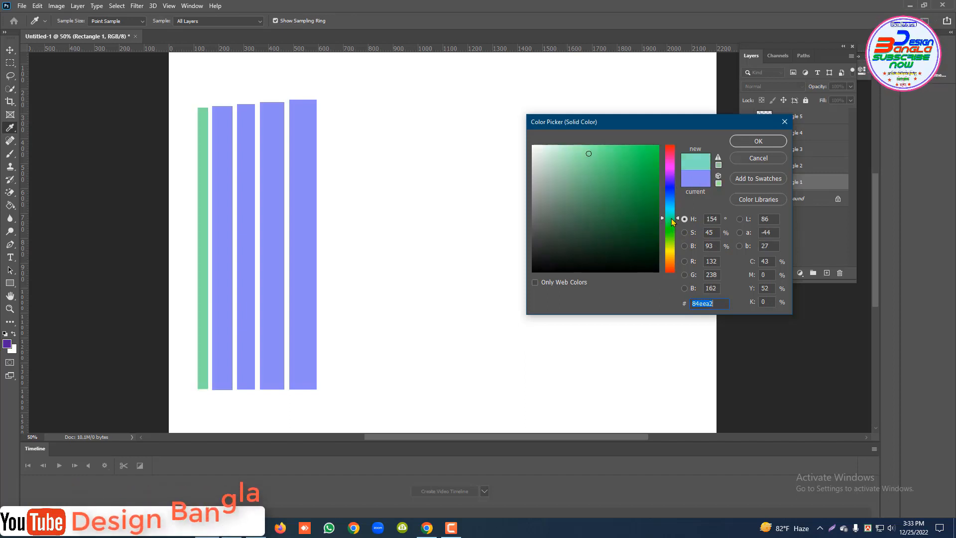
left_click(671, 229)
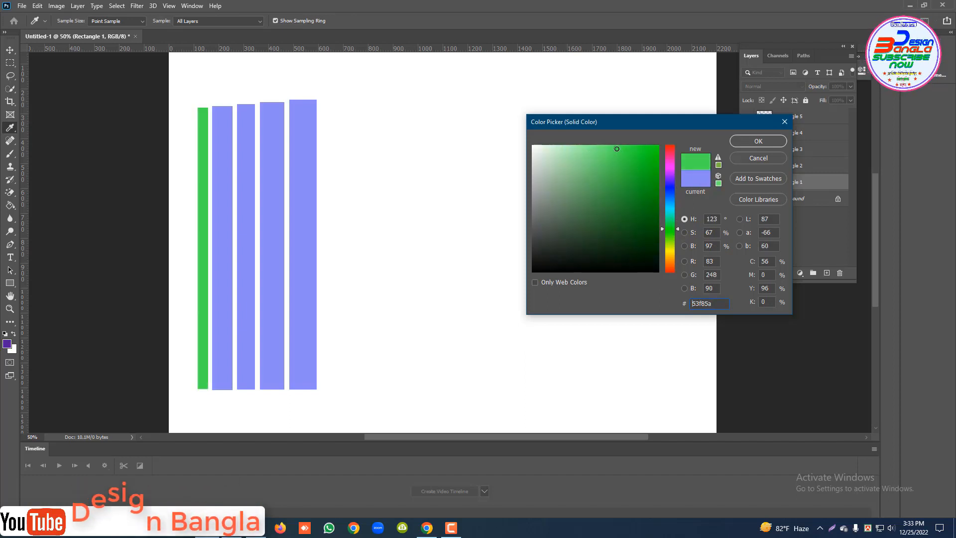
left_click(634, 152)
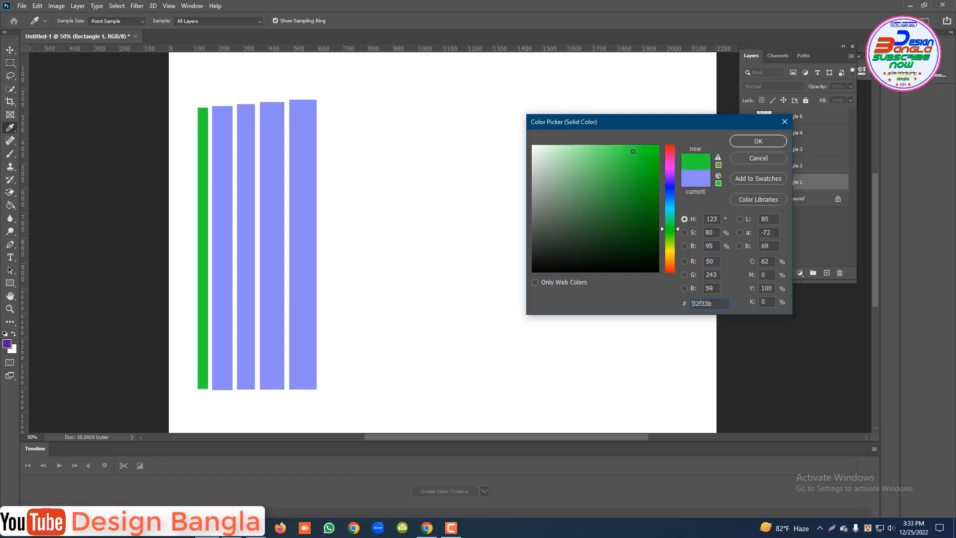
left_click(758, 141)
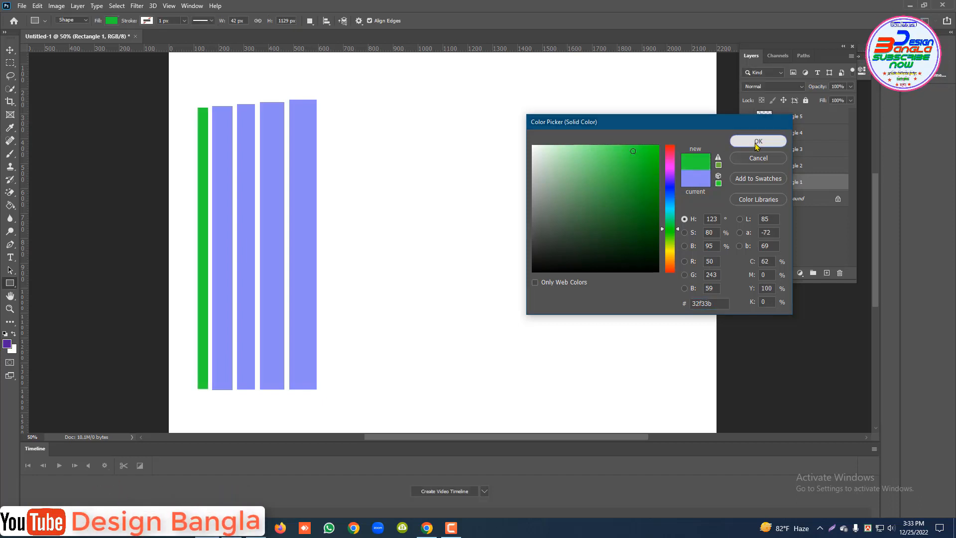
Step: Change the fill color of the second bar, Rectangle 2, to teal green 06cc6d
left_click(780, 170)
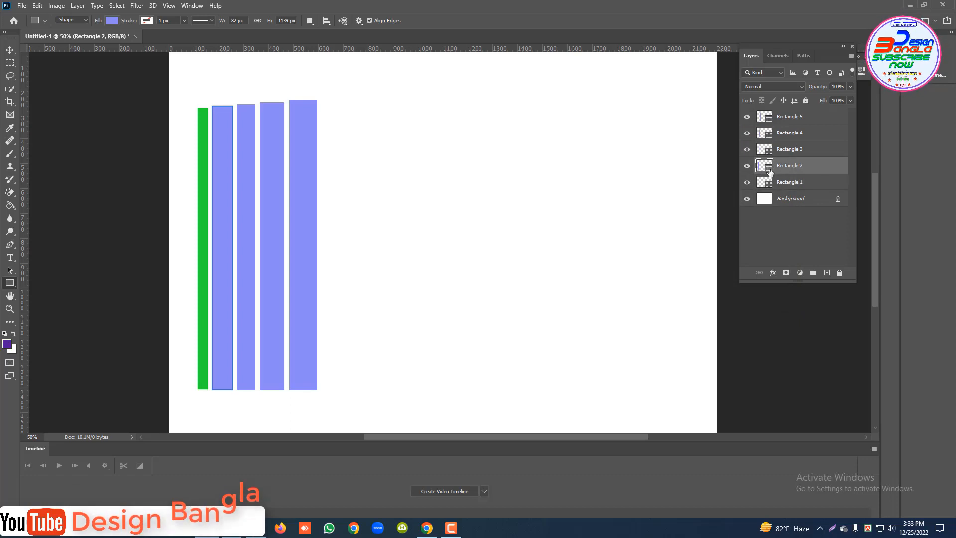
double_click(770, 170)
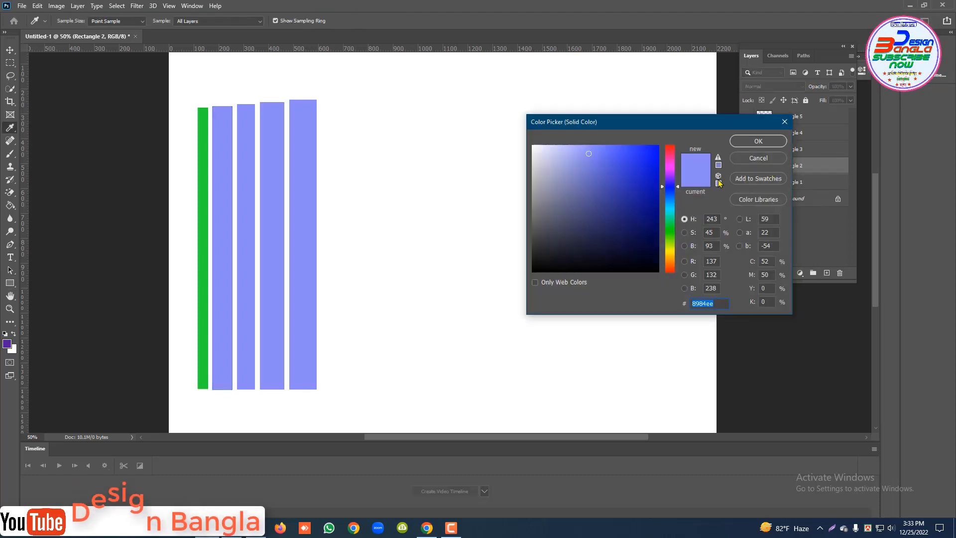
left_click(672, 208)
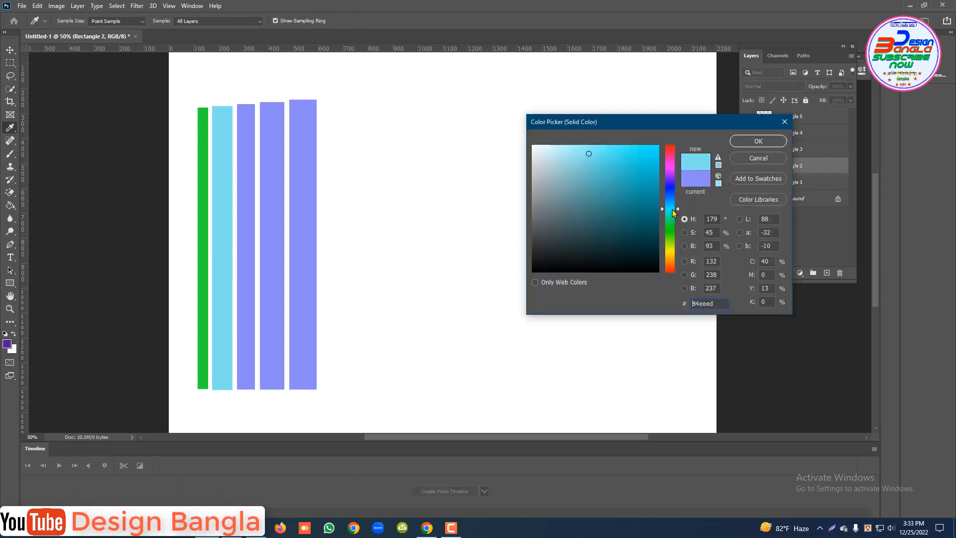
left_click_drag(673, 213, 673, 216)
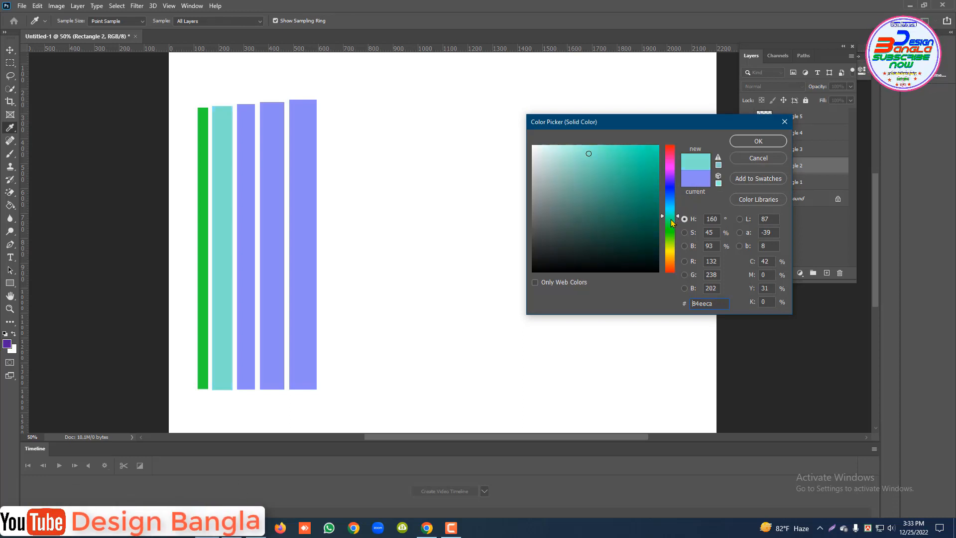
mouse_move(619, 165)
left_mouse_down()
mouse_move(608, 154)
mouse_move(658, 155)
mouse_move(658, 162)
left_mouse_up()
left_click(656, 181)
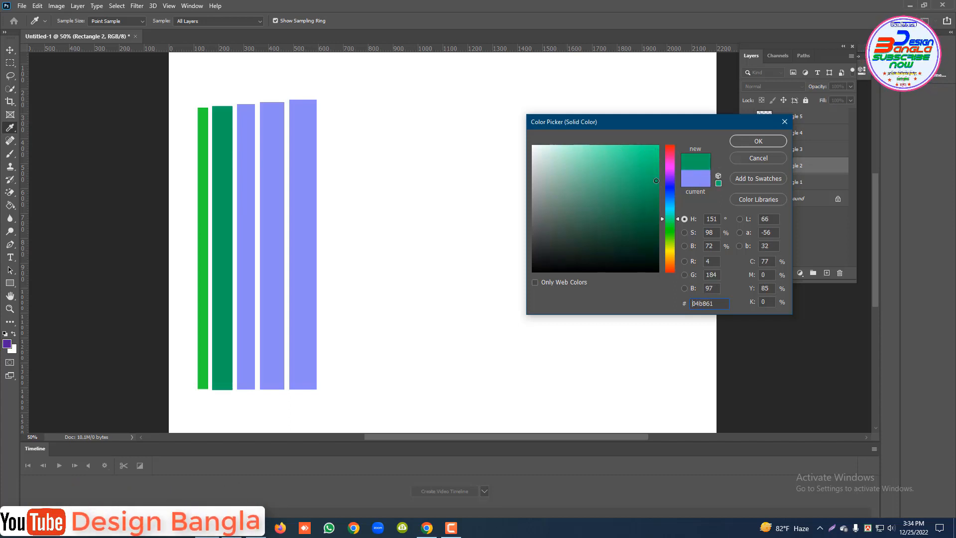
left_click(656, 171)
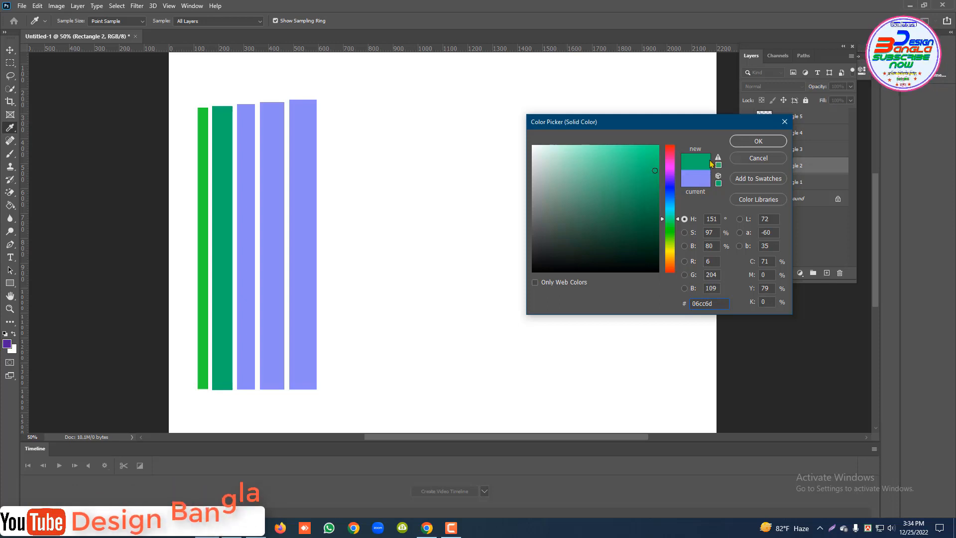
key("Return")
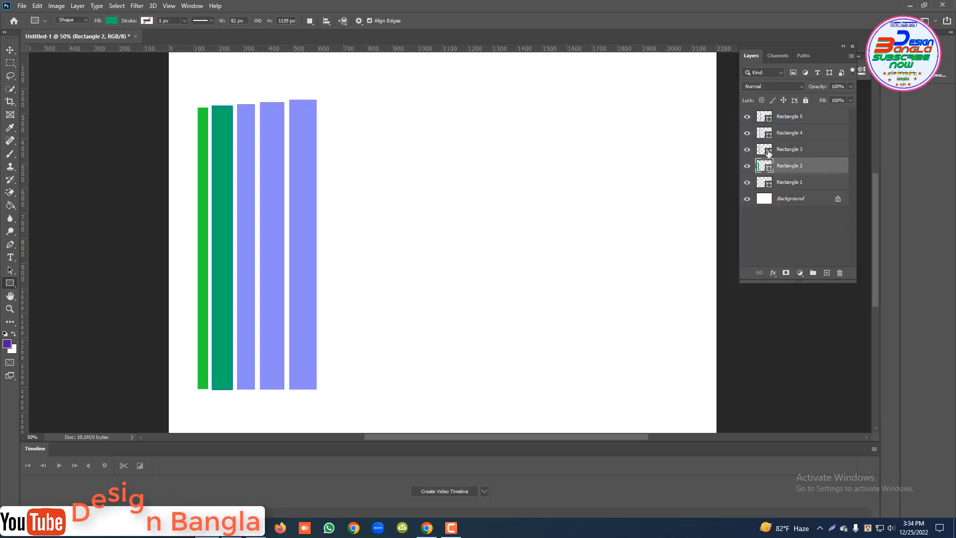
Step: Recolor the third bar, Rectangle 3, with the medium blue 4f48f0
double_click(769, 149)
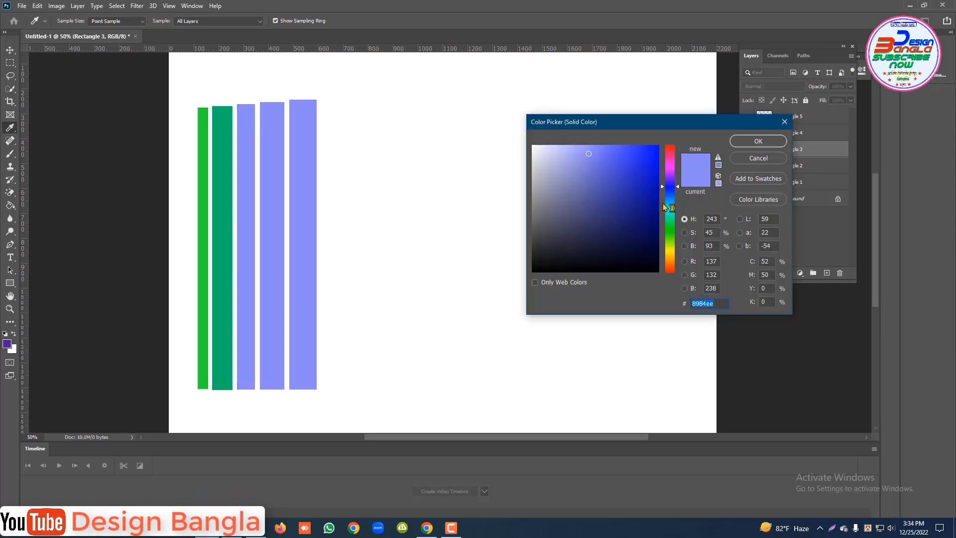
left_click(619, 152)
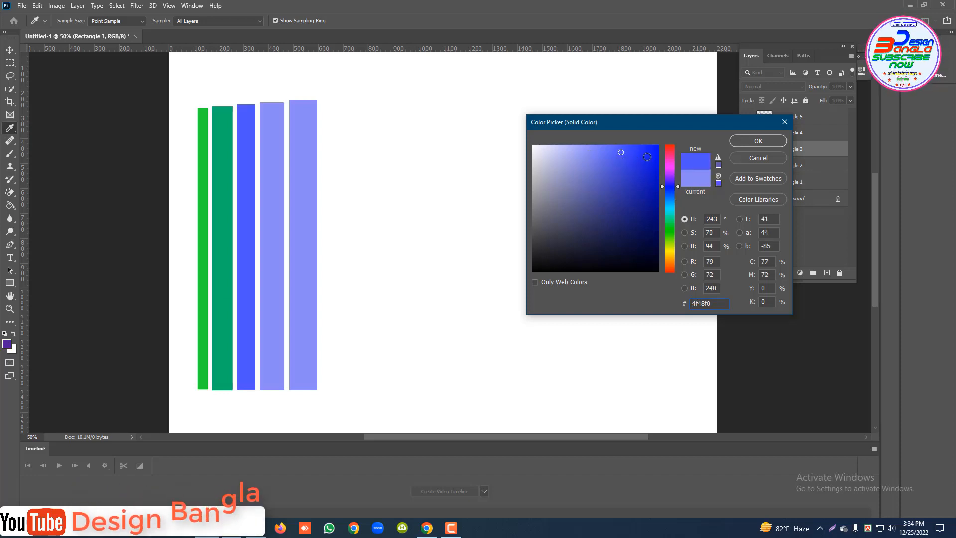
left_click(759, 142)
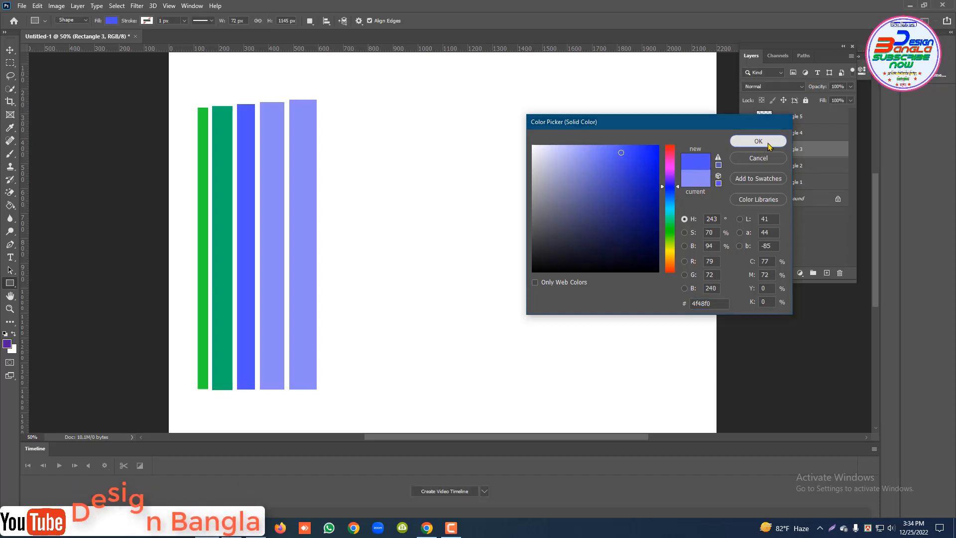
Step: Recolor the fourth bar, Rectangle 4, with a saturated blue of about 1e13f5
left_click(771, 138)
double_click(771, 138)
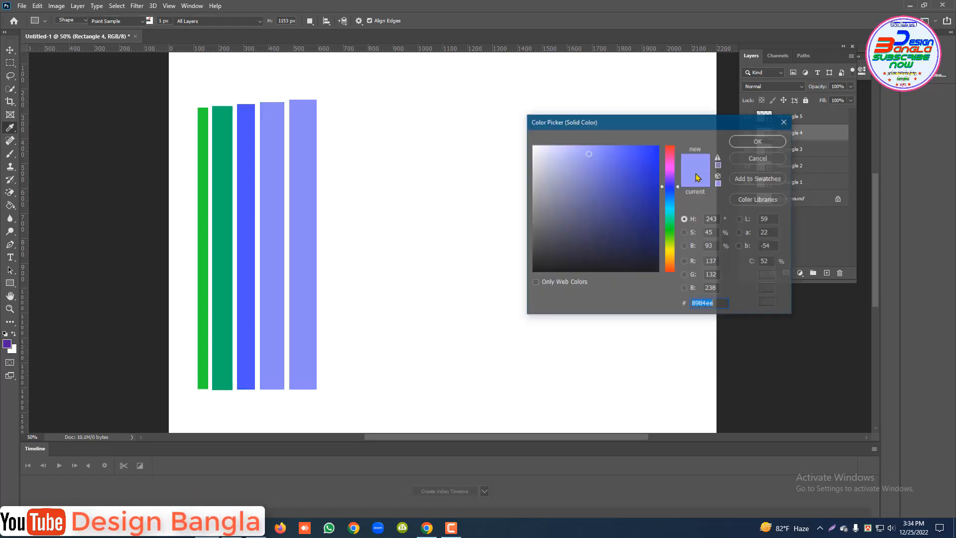
left_click_drag(627, 152, 648, 150)
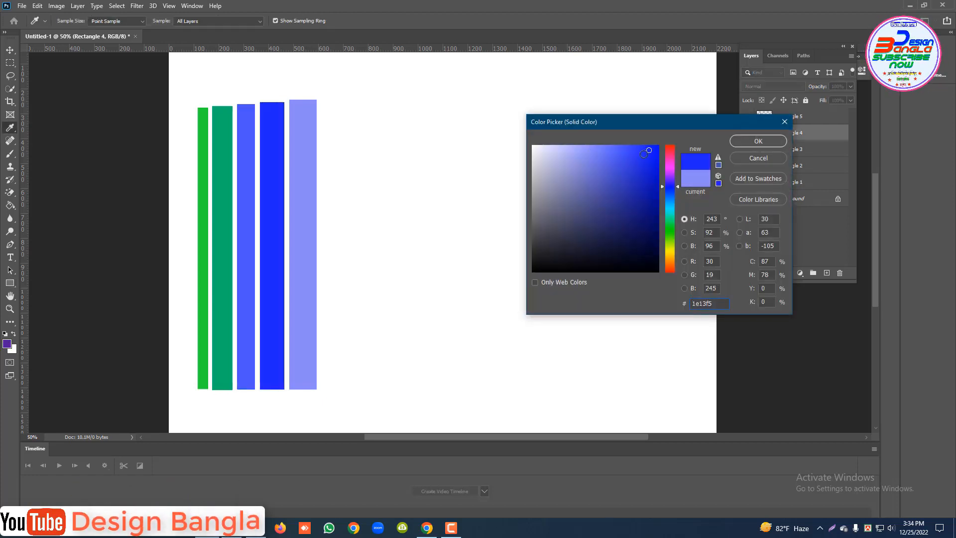
left_click(759, 141)
Step: Recolor the fifth and widest bar, Rectangle 5, with the dark navy blue 070095
double_click(770, 120)
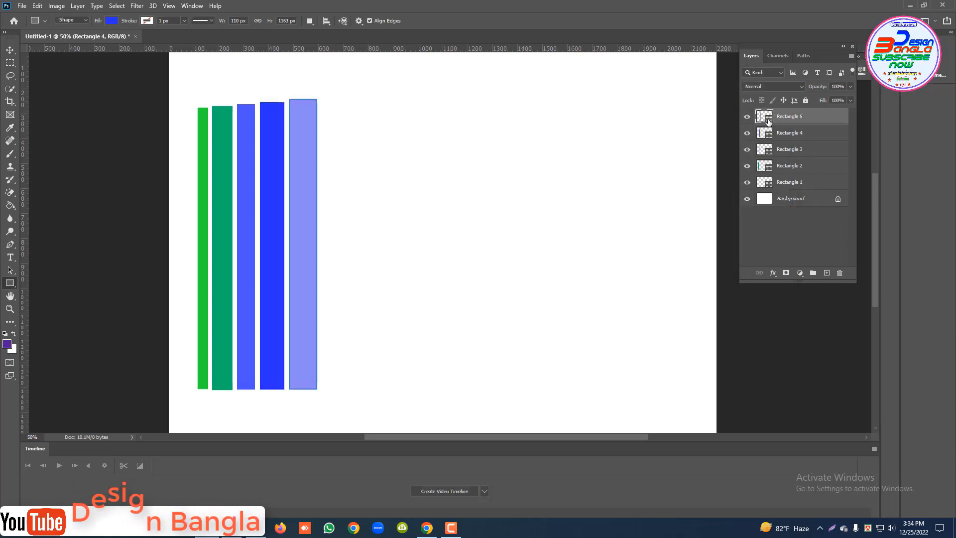
left_click_drag(652, 188, 662, 198)
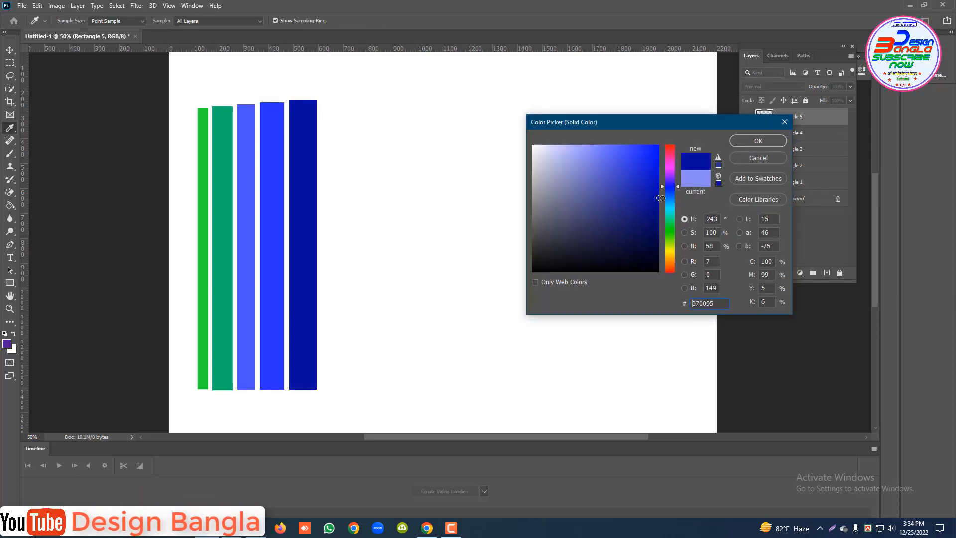
left_click(758, 141)
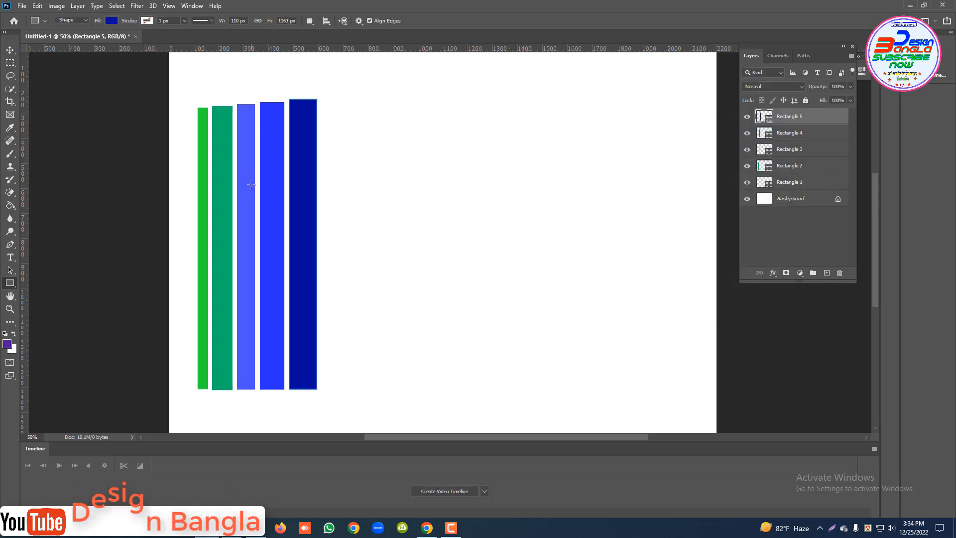
left_click(10, 103)
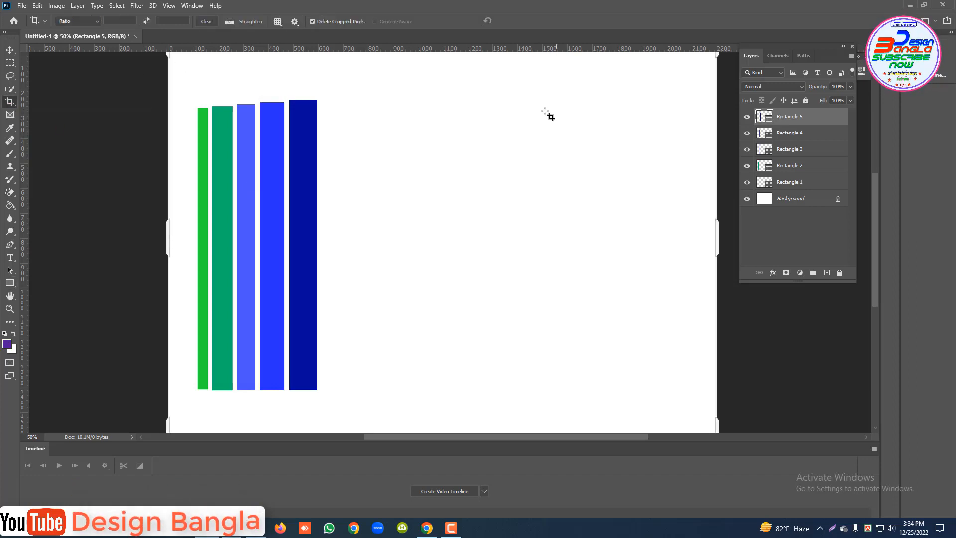
left_click(570, 184, "alt")
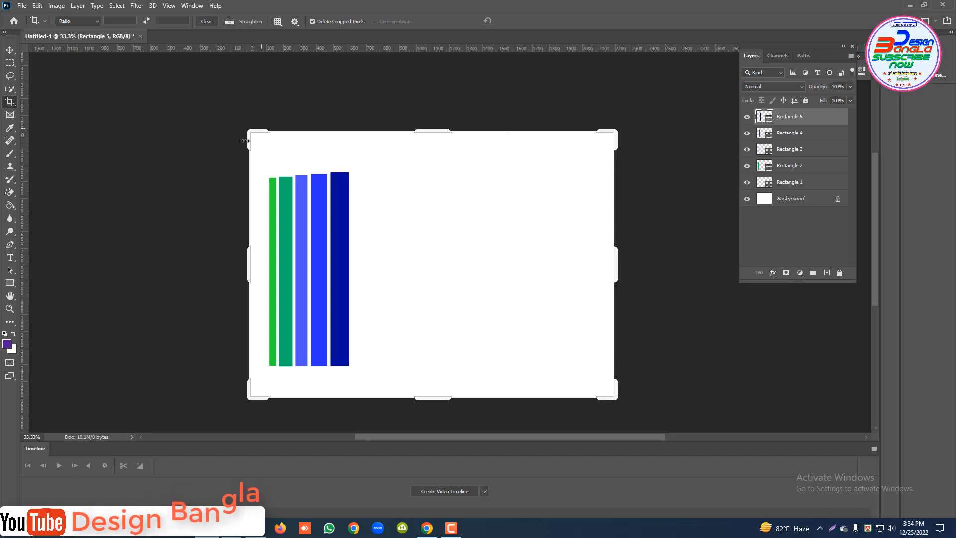
left_click(436, 226, "ctrl")
left_click_drag(437, 227, 436, 202)
key("Return")
key("v")
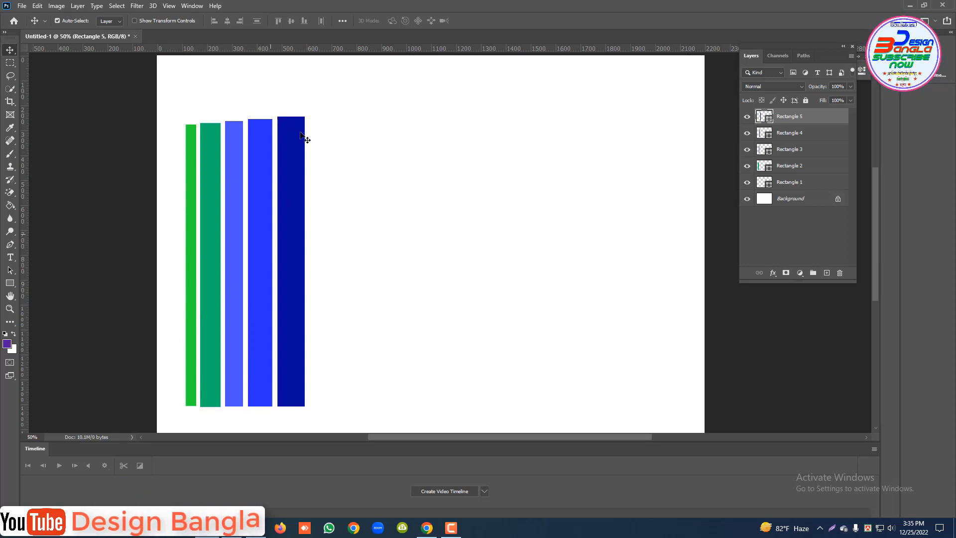
Step: Select a rectangular area across all five bars, from the first bar's top corner to the last bar's base, and crop the image to it
left_click(10, 64)
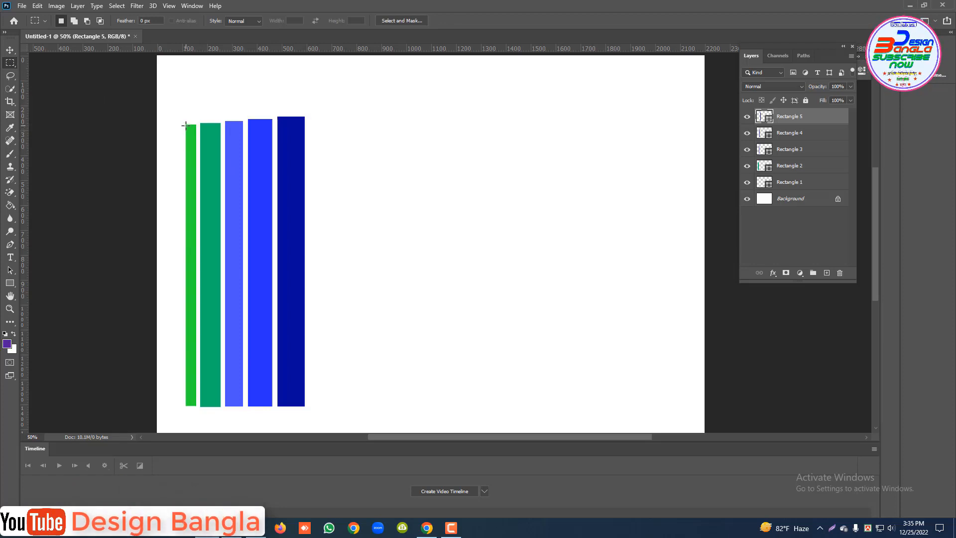
left_click_drag(186, 125, 305, 405)
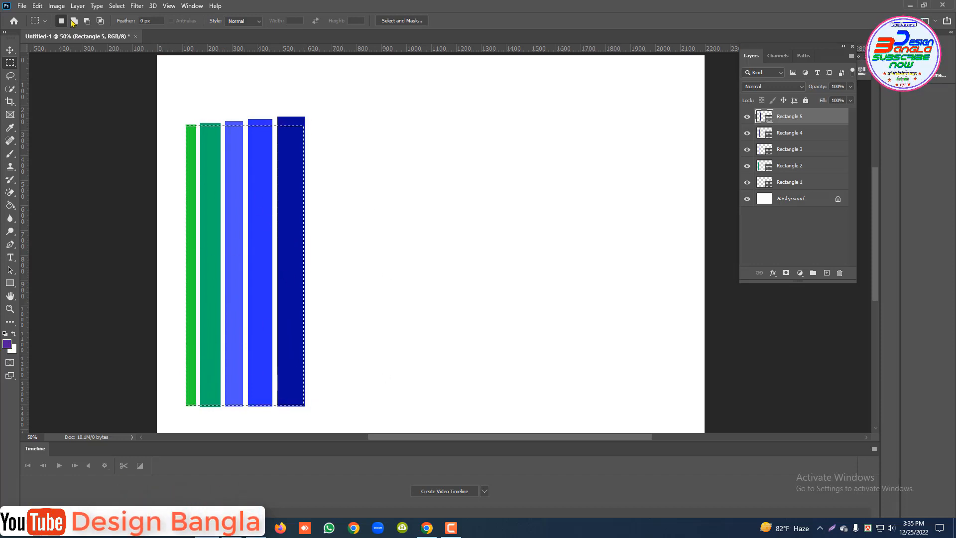
left_click(56, 6)
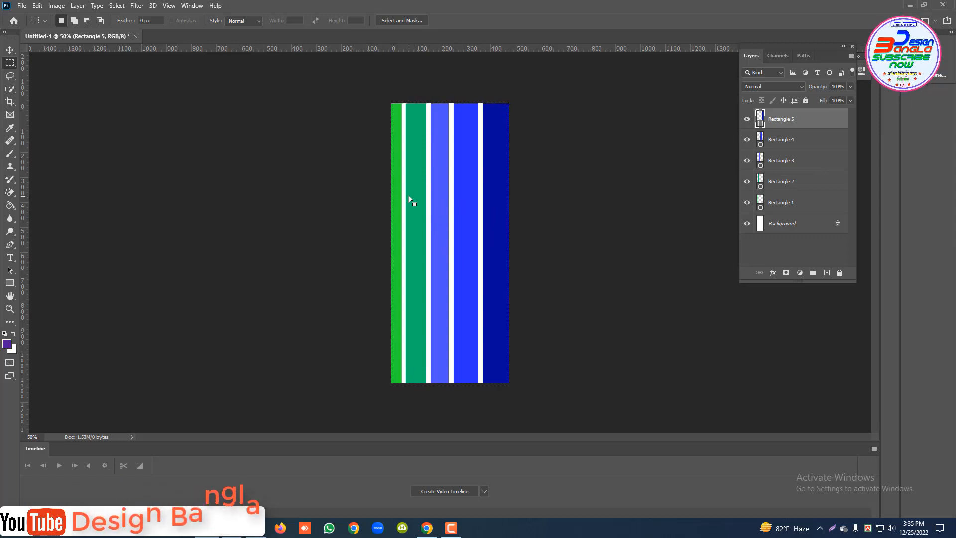
Step: Define the cropped stripes as a pattern named "Textile Pattern Design"
left_click(38, 7)
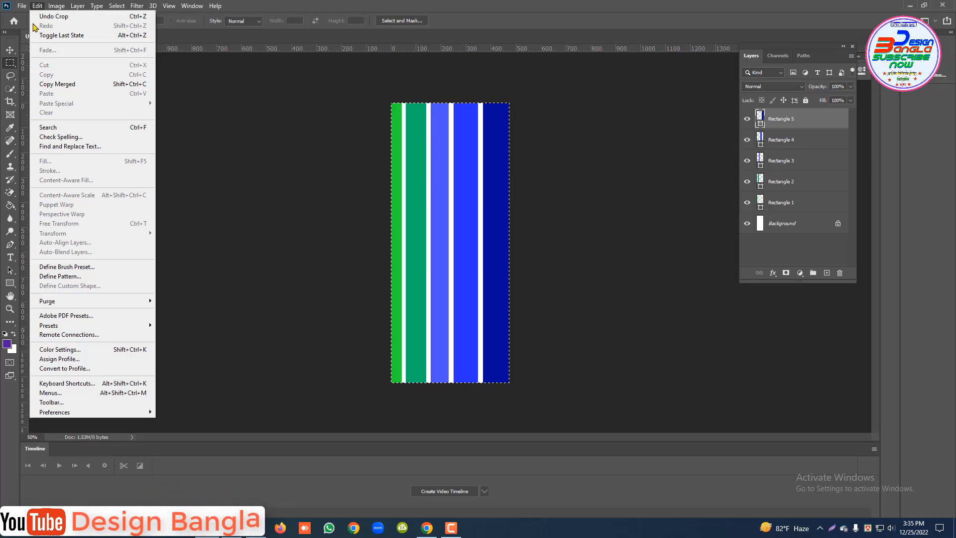
left_click(69, 279)
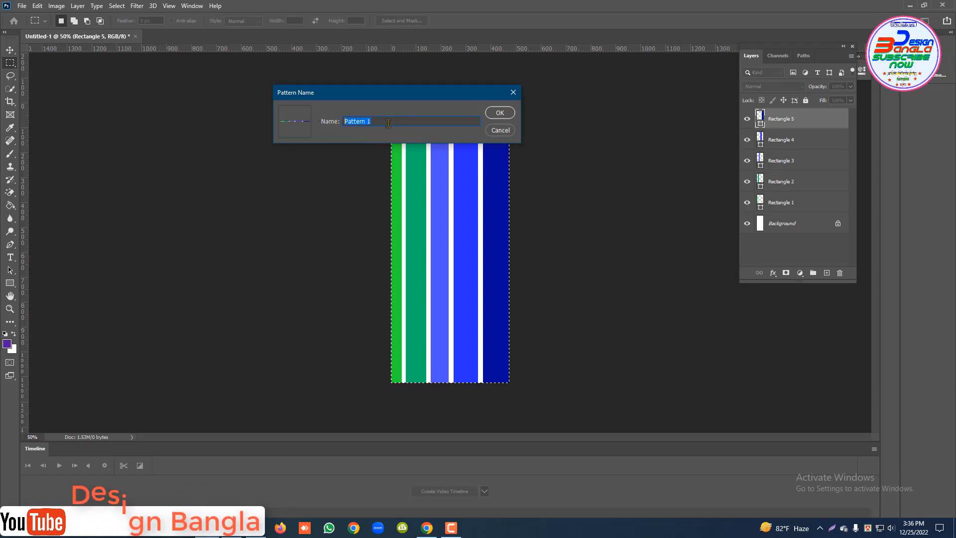
type("Texti")
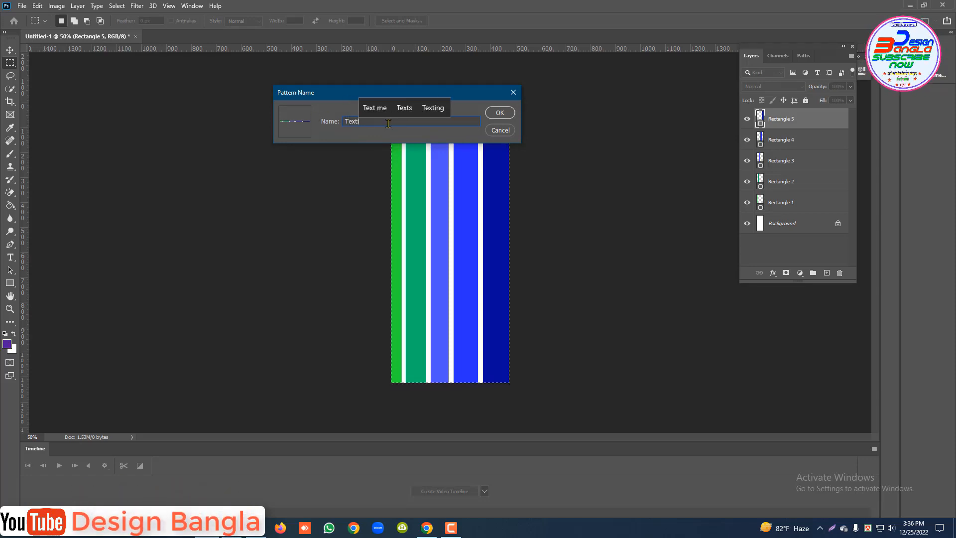
type("le Pa")
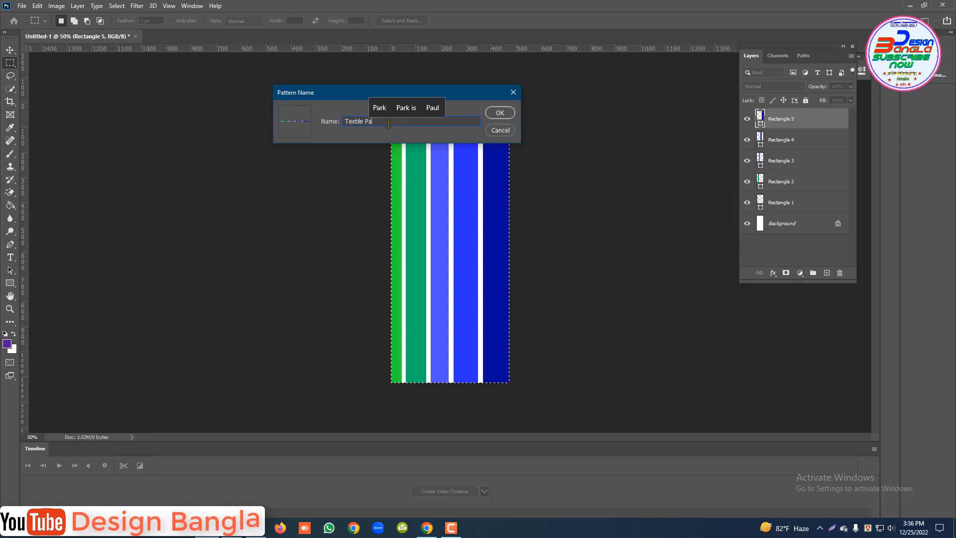
type("ttern Design")
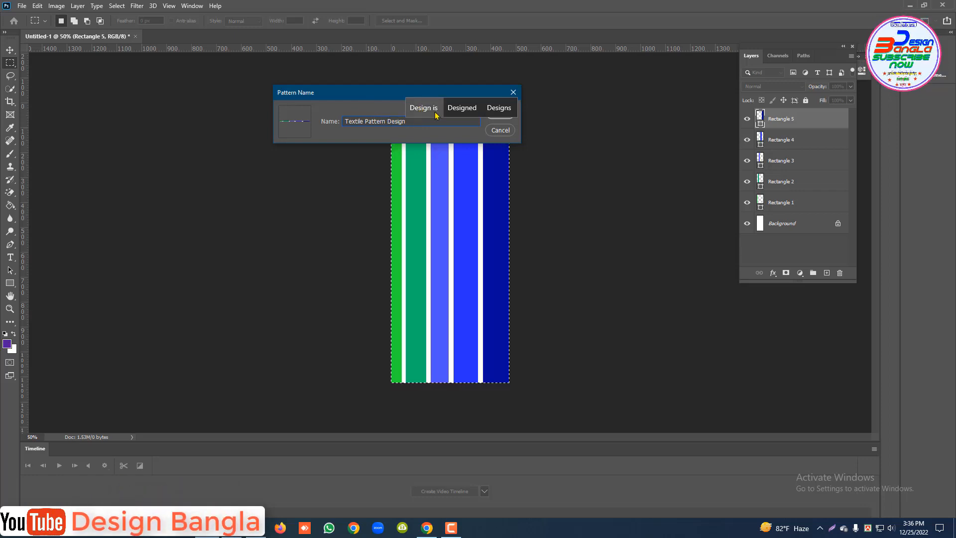
left_click(499, 108)
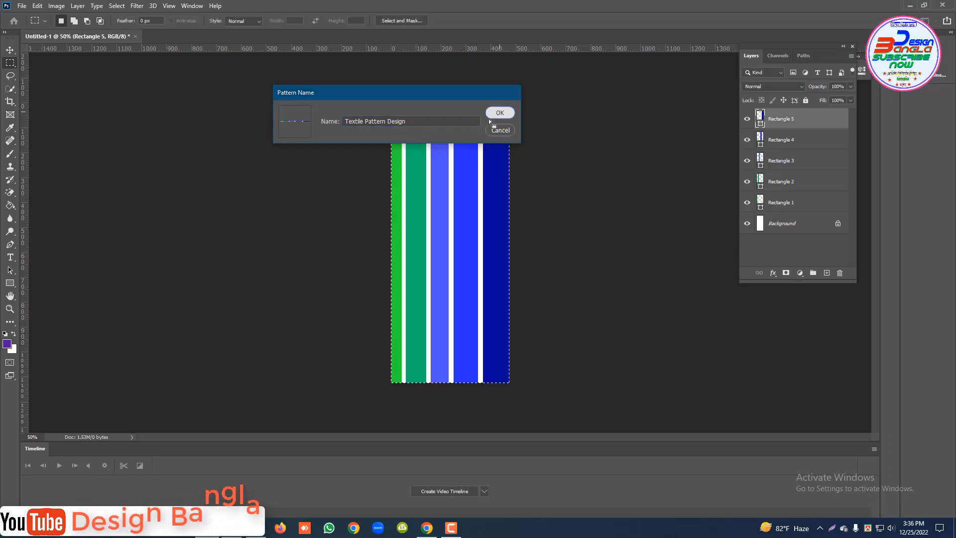
left_click(500, 115)
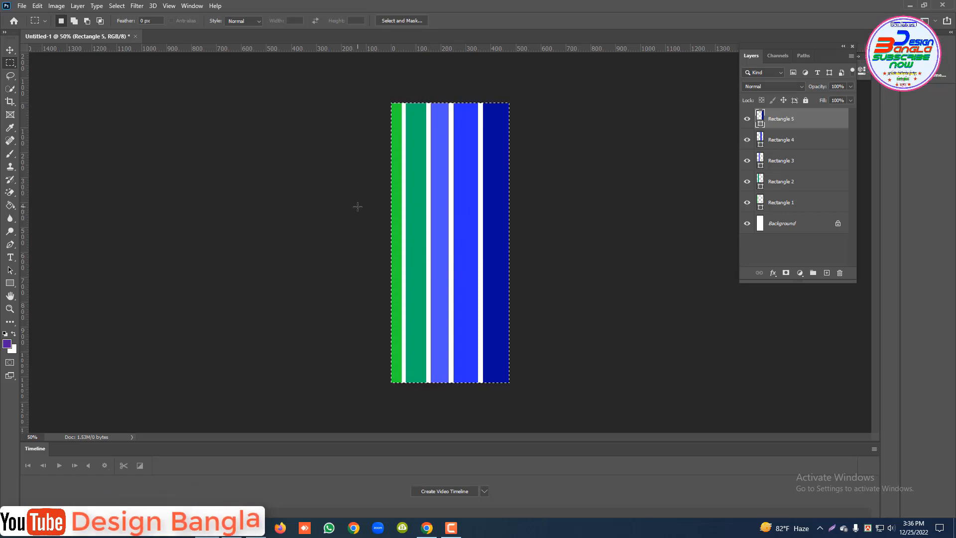
Step: Create a new 11 x 8 inch document at 200 pixels/inch in RGB Color with a white background
key("ctrl+n")
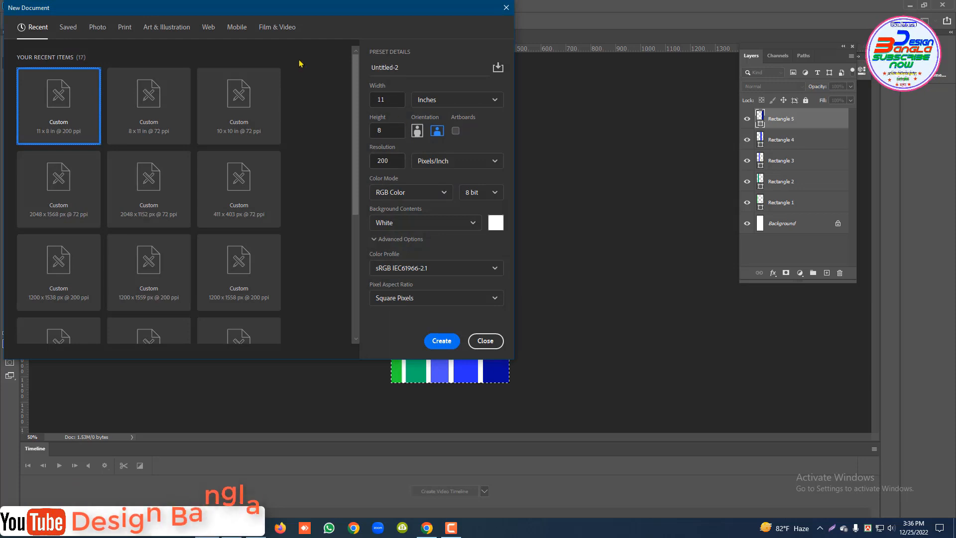
left_click(442, 342)
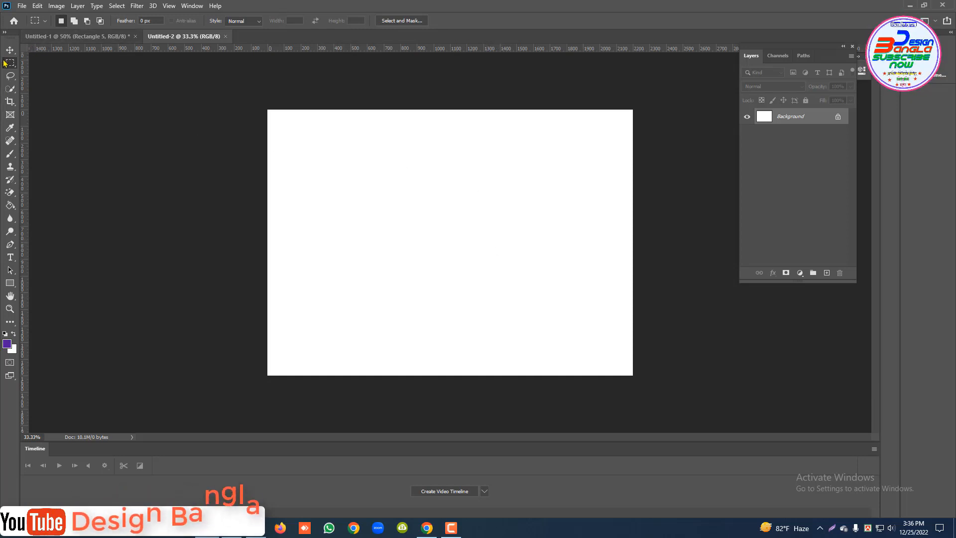
left_click(9, 197)
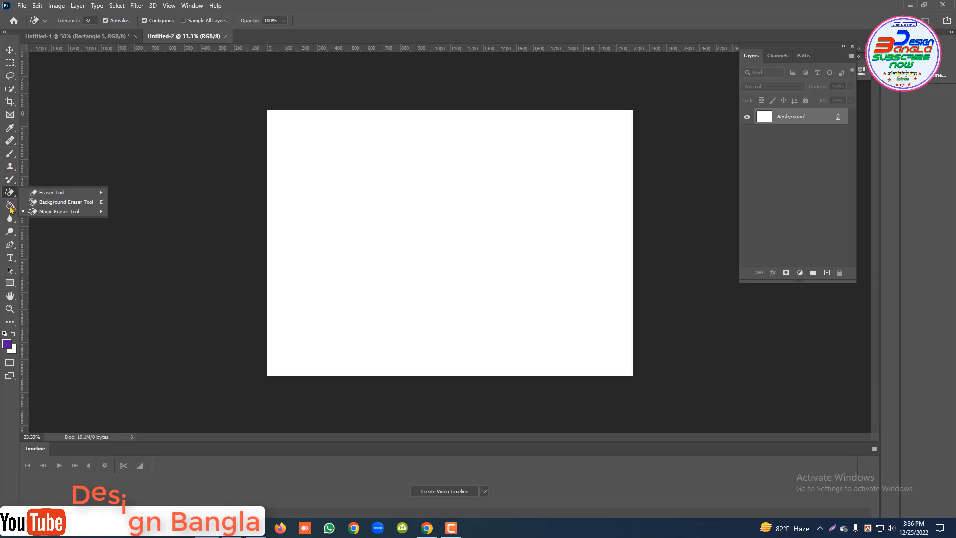
left_click(10, 205)
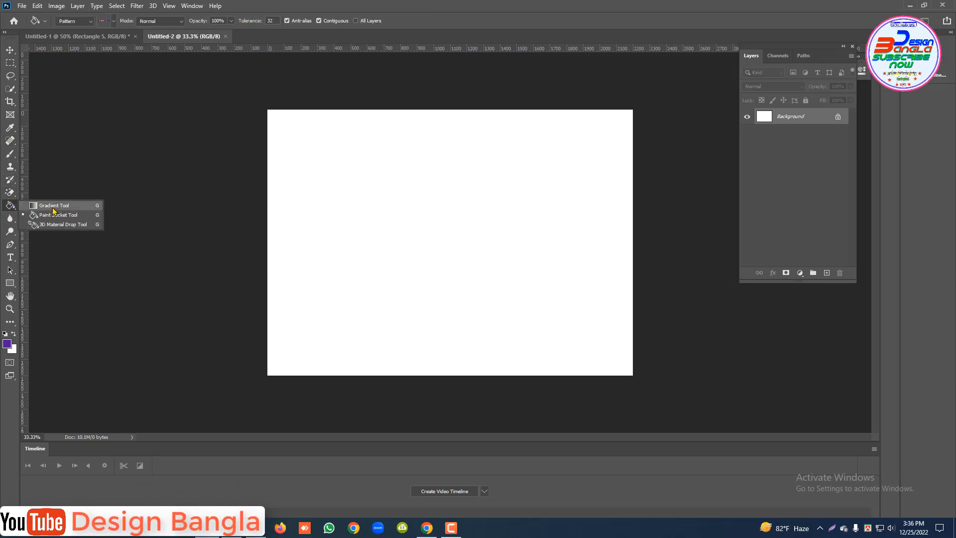
left_click(52, 208)
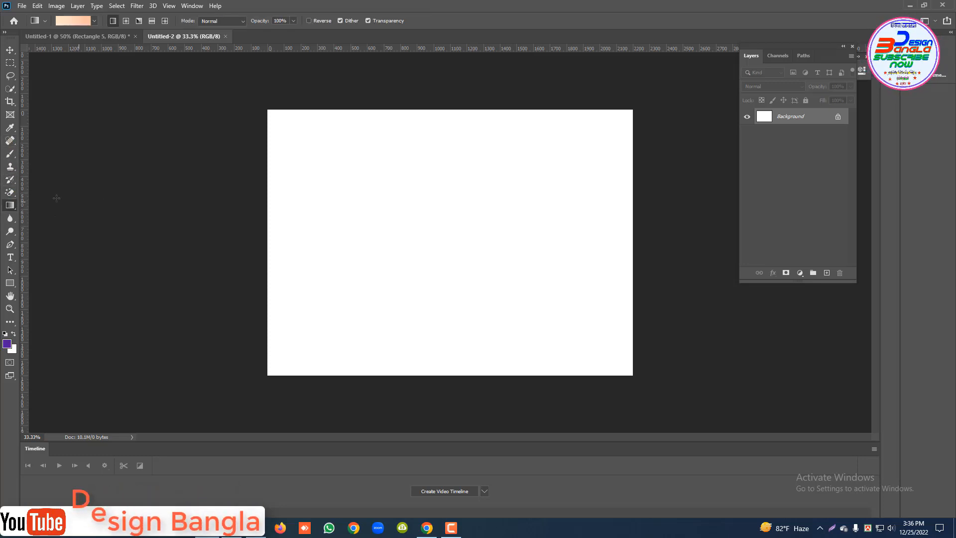
Step: Fill the blank canvas with the newly defined stripe pattern using the Paint Bucket Tool with Pattern as the fill source
left_click(10, 206)
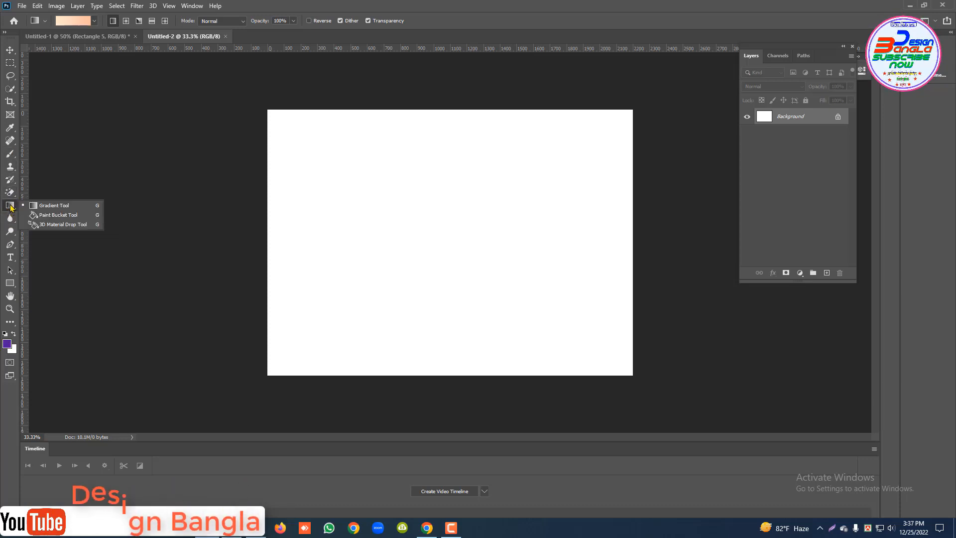
left_click(53, 215)
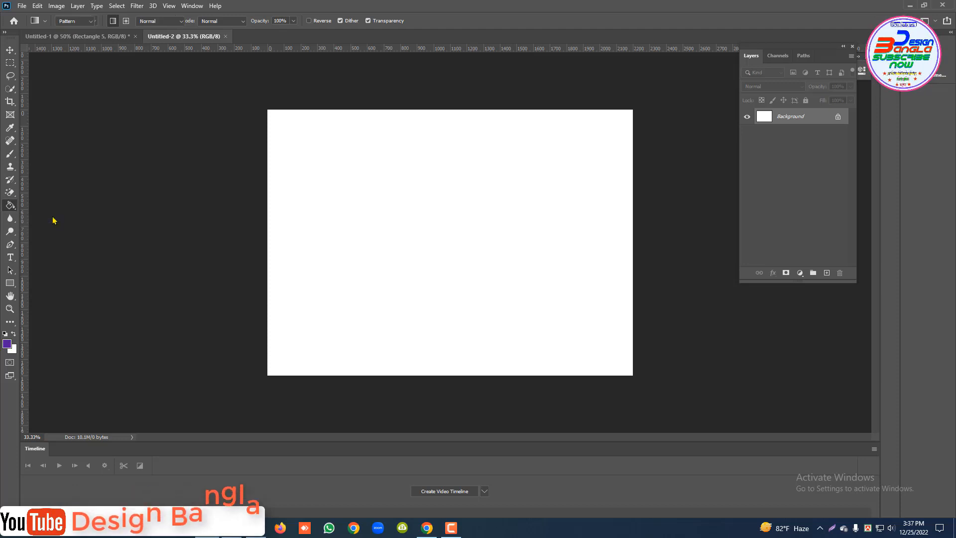
left_click(84, 21)
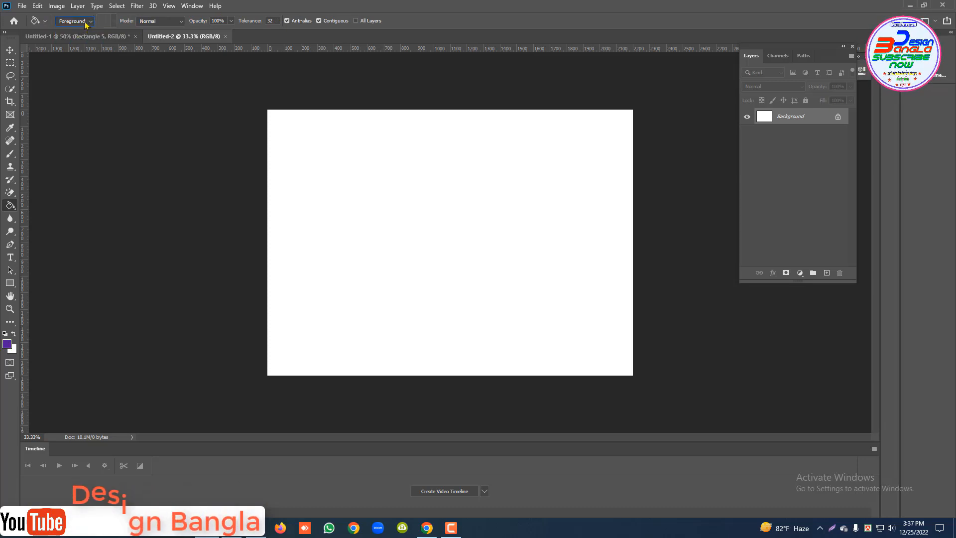
left_click(82, 21)
left_click(70, 39)
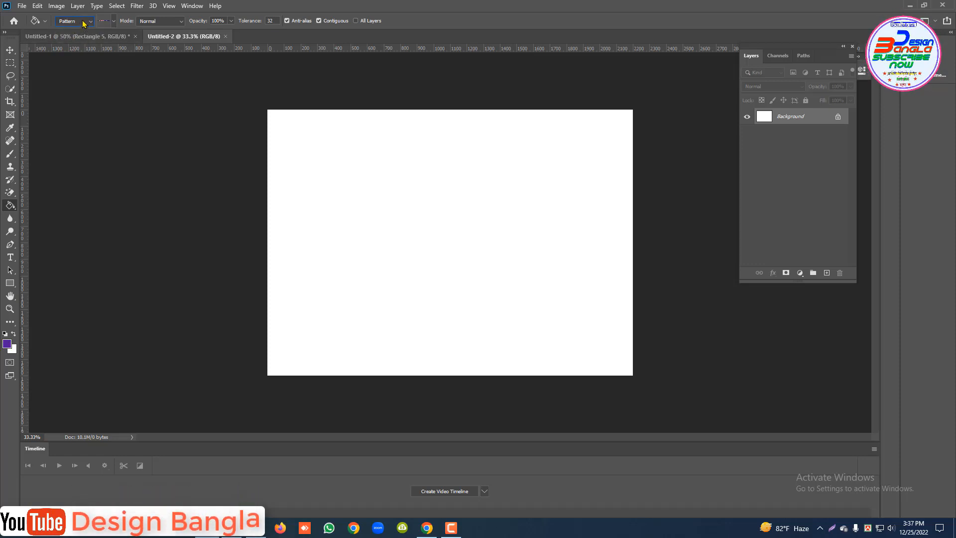
left_click(114, 22)
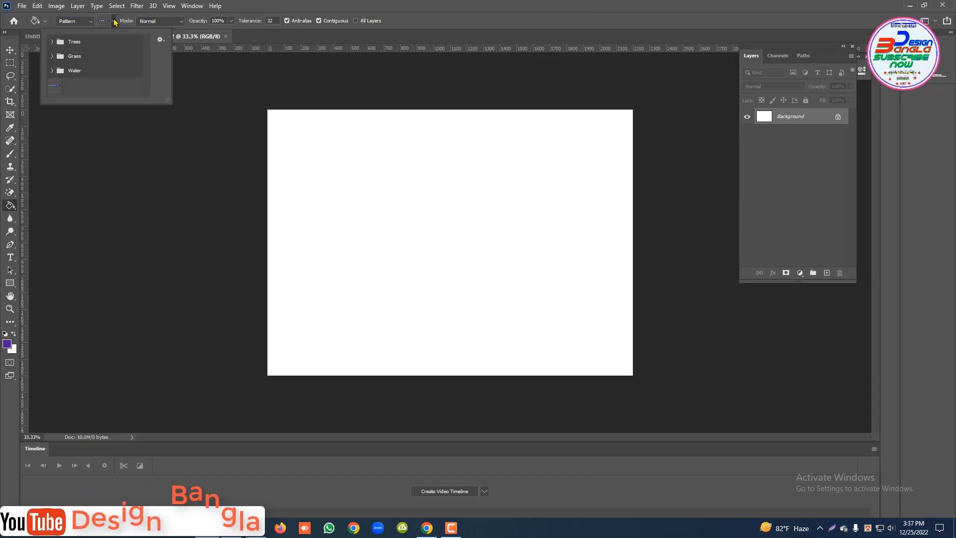
left_click(55, 88)
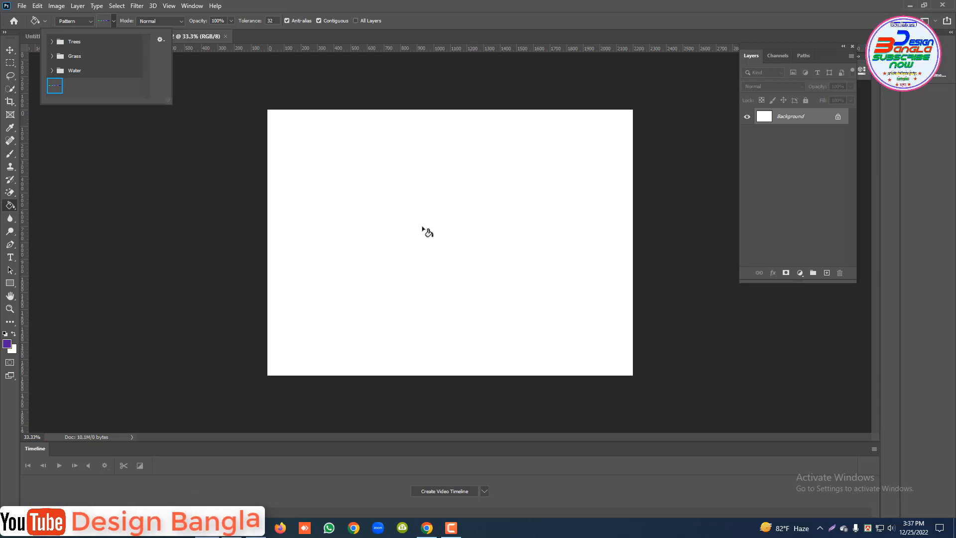
left_click(451, 238)
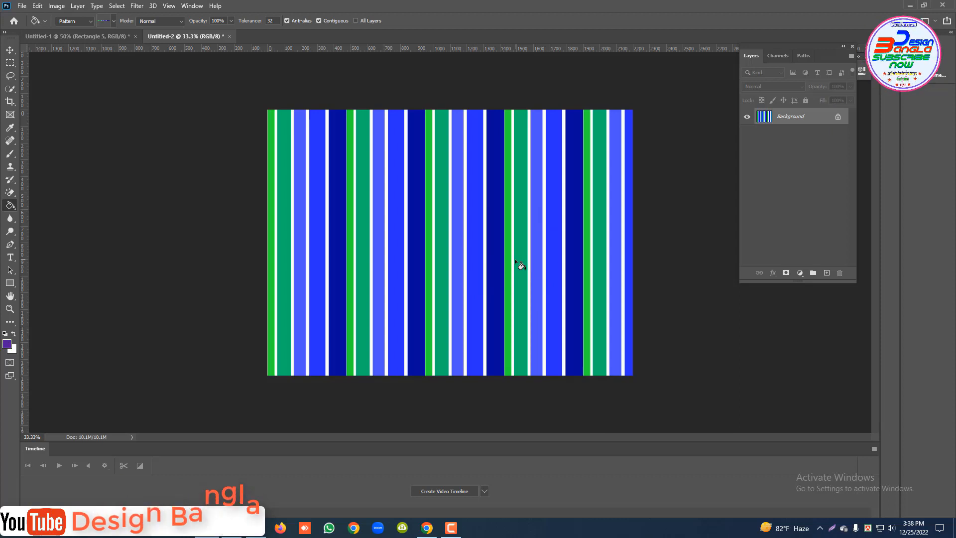
Step: Duplicate the striped Background layer
key("ctrl+super+o")
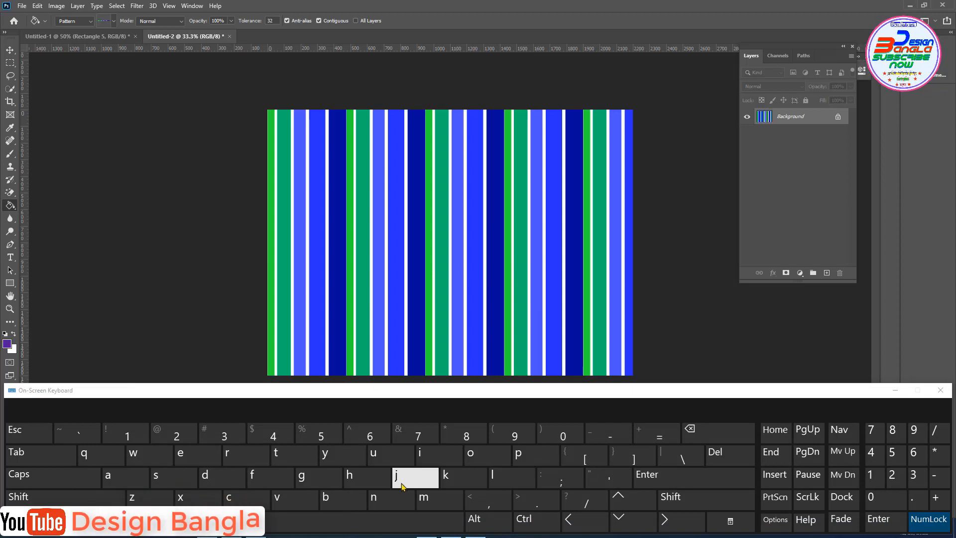
left_click(537, 518)
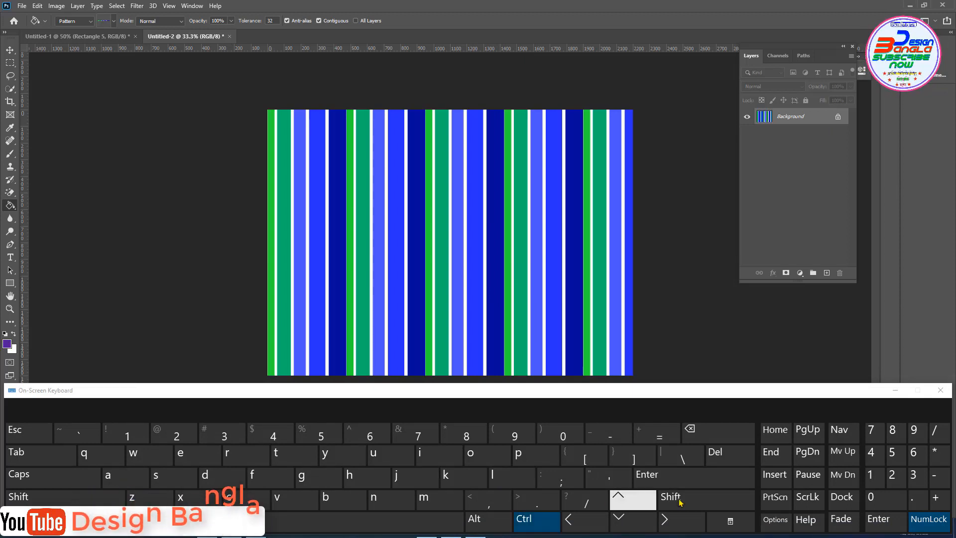
key("ctrl+j")
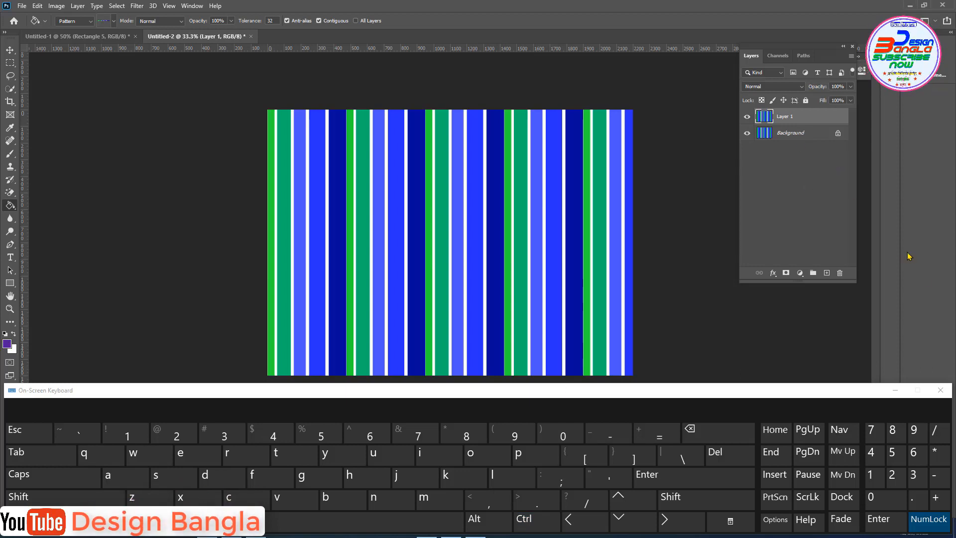
left_click(942, 391)
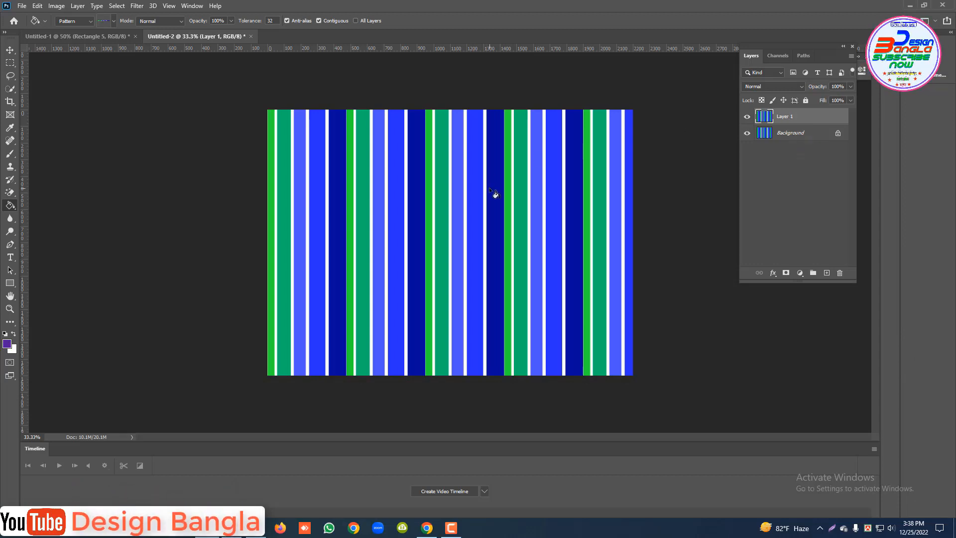
Step: Rotate the duplicated stripe layer, Layer 1, 90° clockwise using Free Transform
key("ctrl+t")
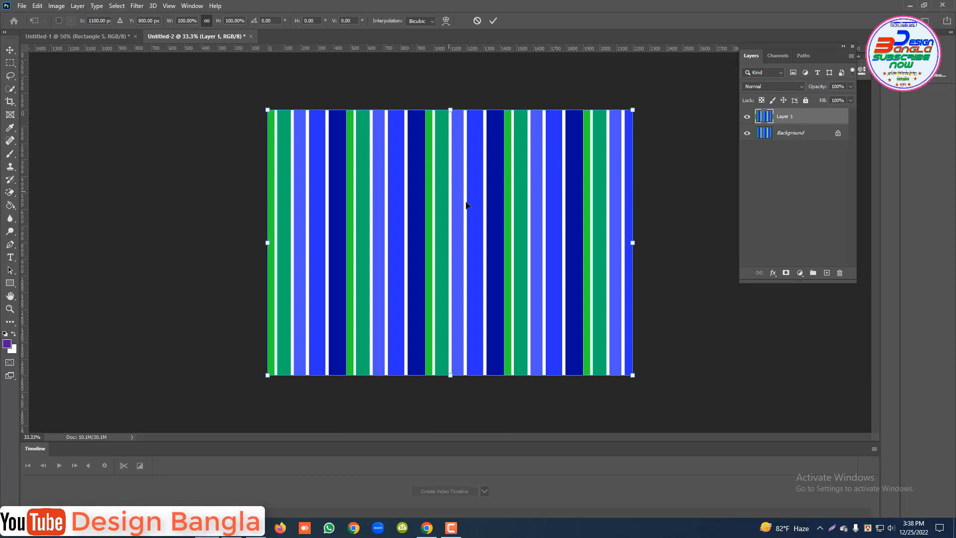
right_click(439, 193)
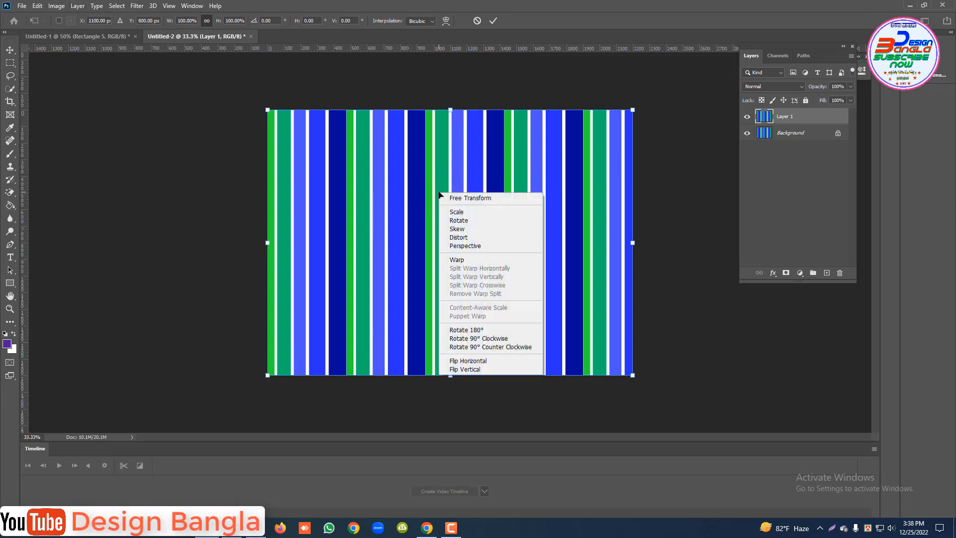
left_click(487, 341)
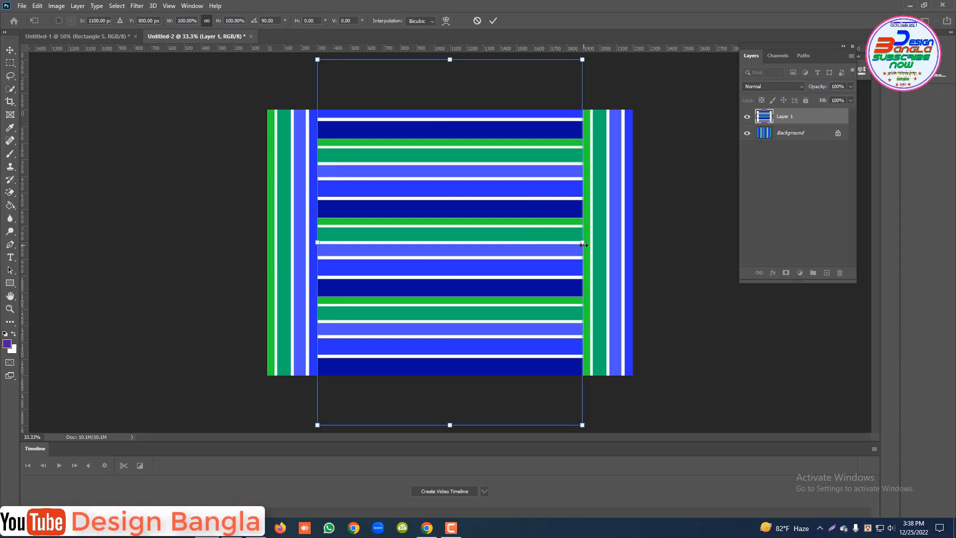
Step: Enlarge the rotated stripe layer, Layer 1, to 137.50% so that it spans the full canvas width
left_click_drag(583, 244, 632, 242)
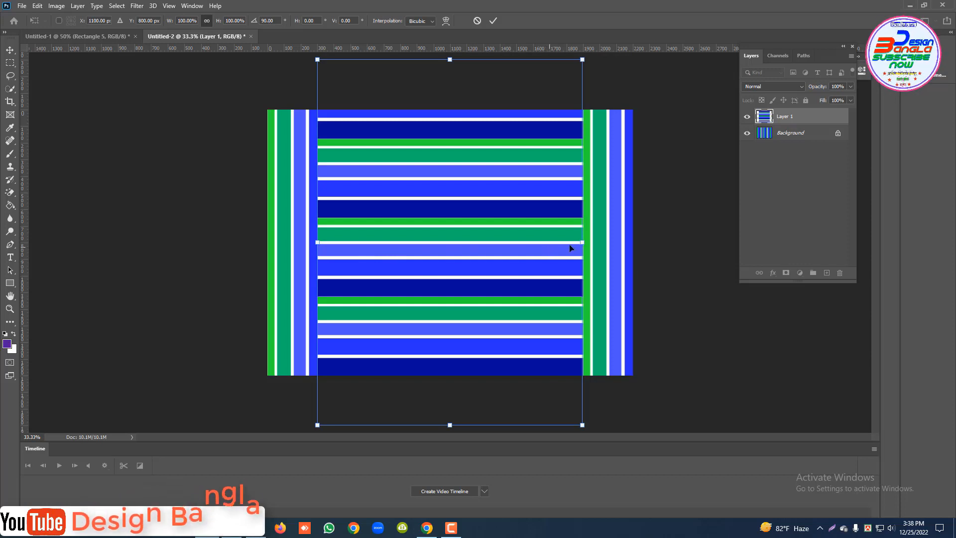
left_click_drag(582, 243, 633, 244)
key("ctrl+z")
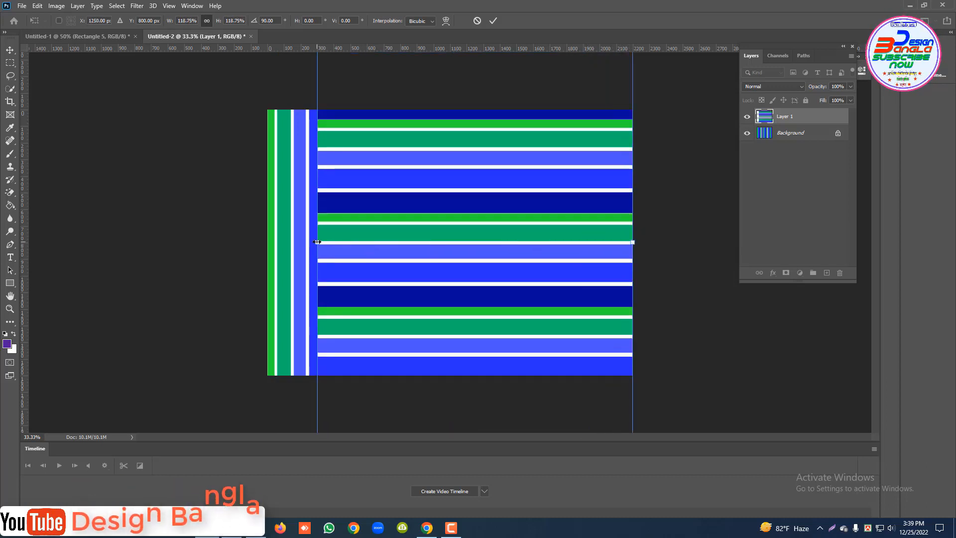
left_click_drag(317, 242, 267, 237)
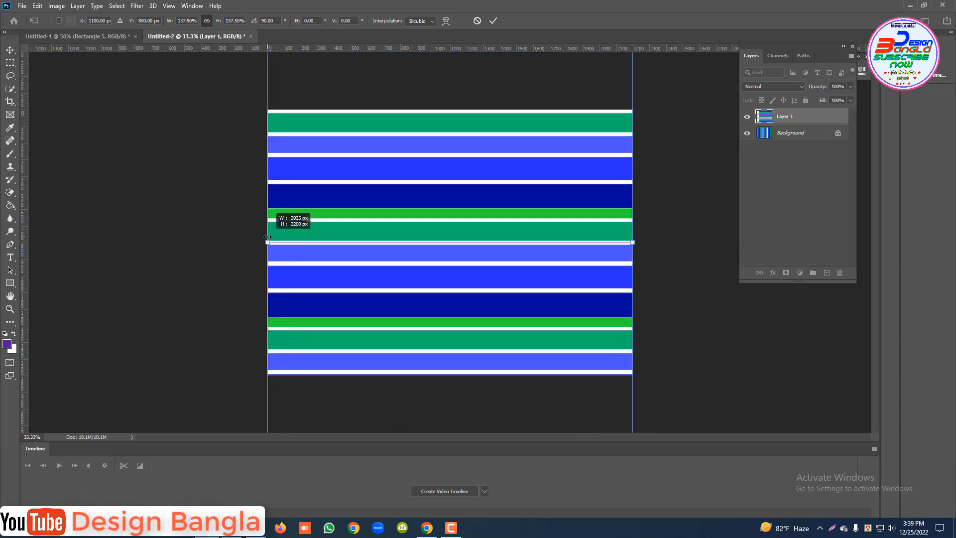
Step: Try to reduce the overhanging height of the enlarged stripe layer with Free Transform, and undo the adjustments
left_click(517, 213, "alt")
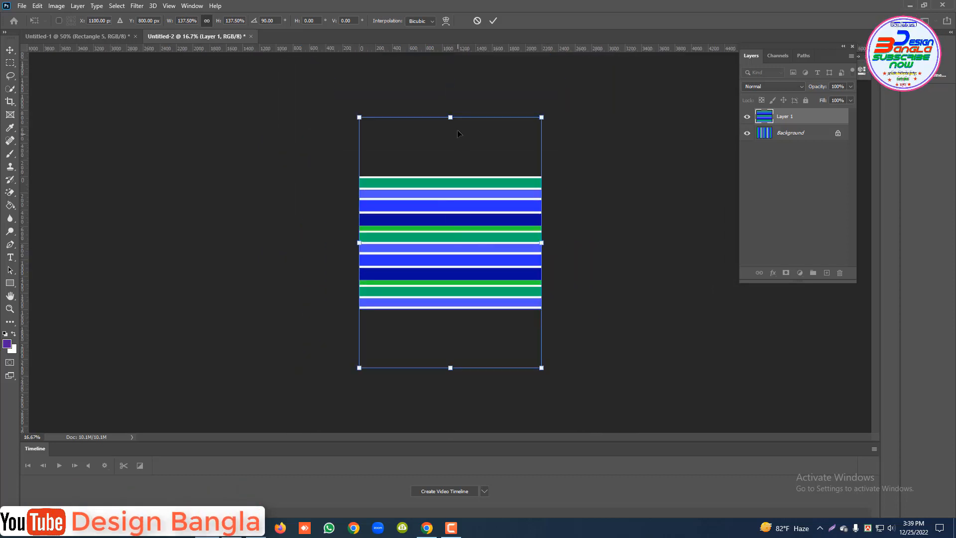
left_click_drag(449, 120, 450, 139)
key("ctrl+z")
key("ctrl+plus")
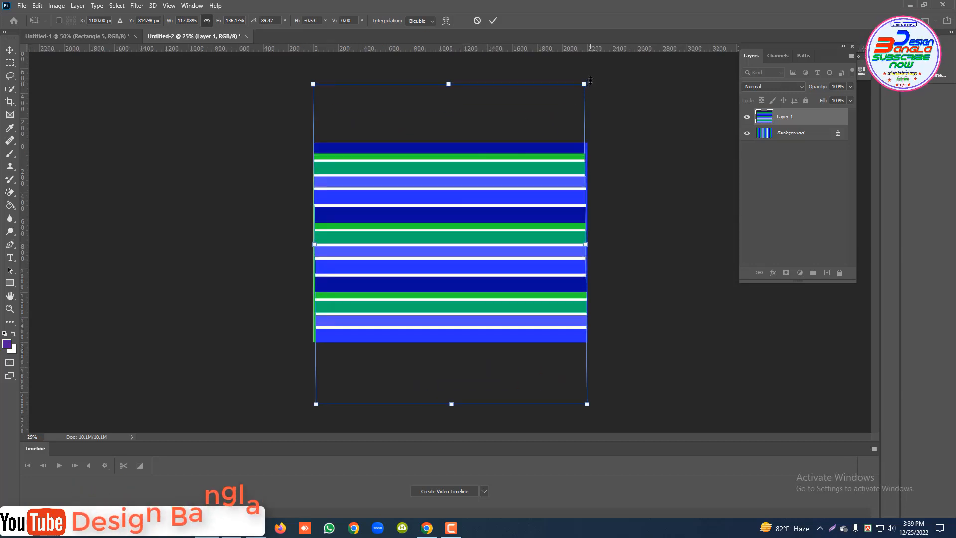
left_click_drag(594, 81, 593, 81)
key("ctrl+z")
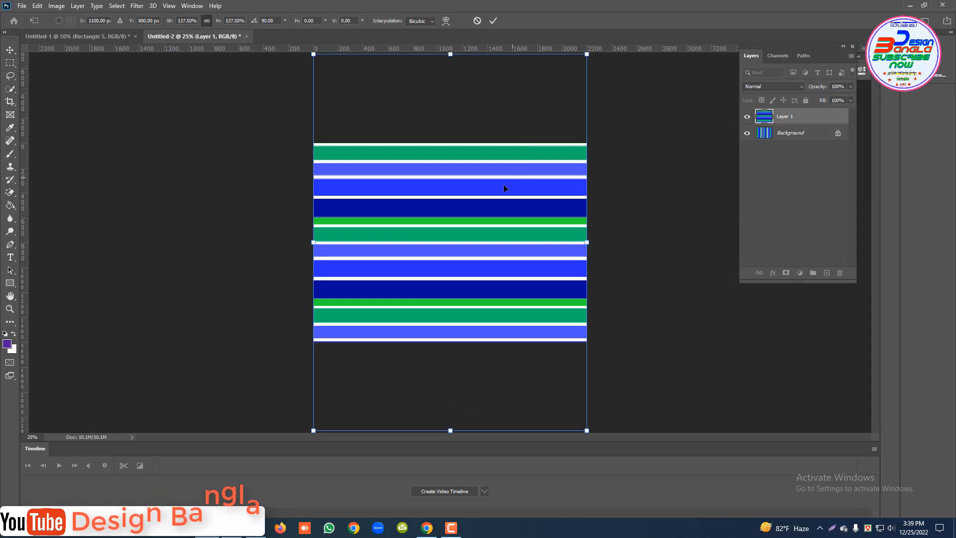
Step: Apply the transform to Layer 1 and set the layer's blend mode to Multiply
key("Return")
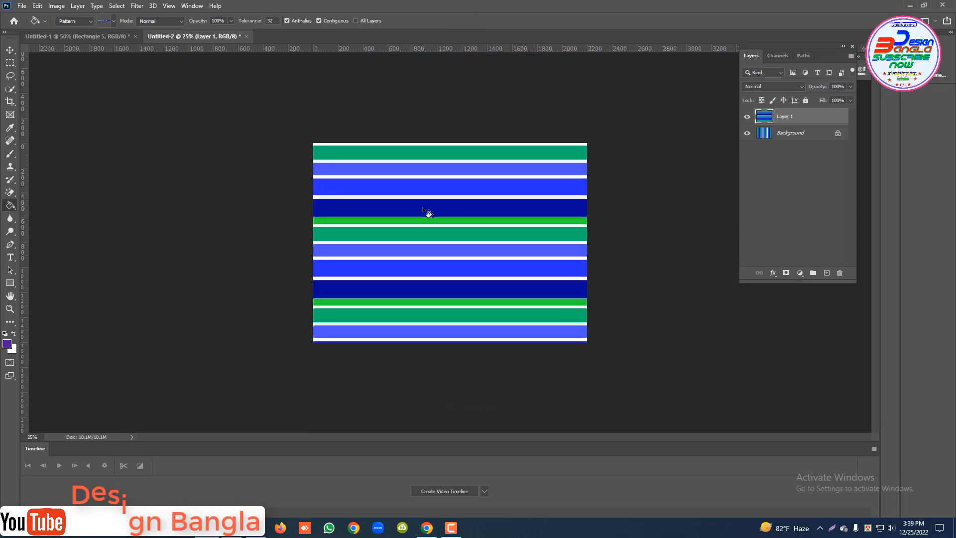
key("g")
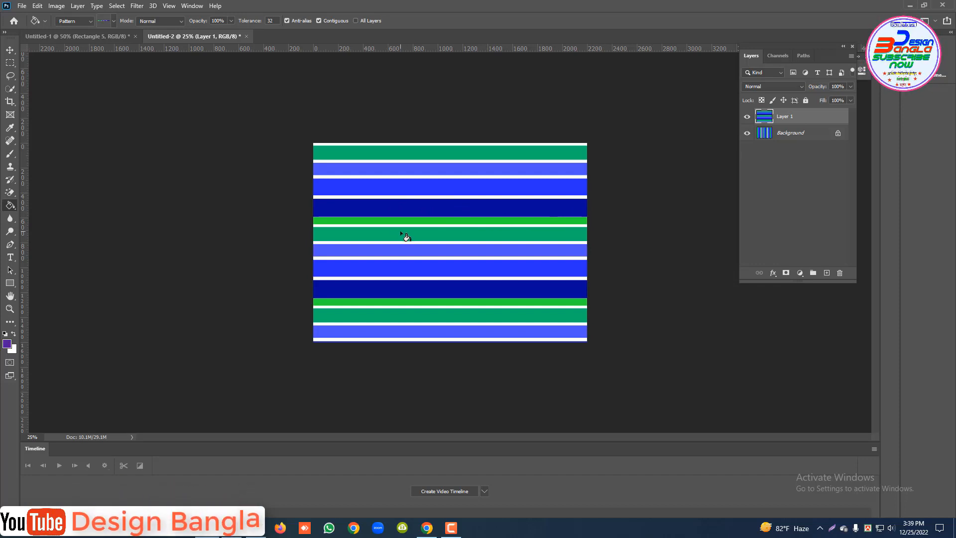
key("ctrl+plus")
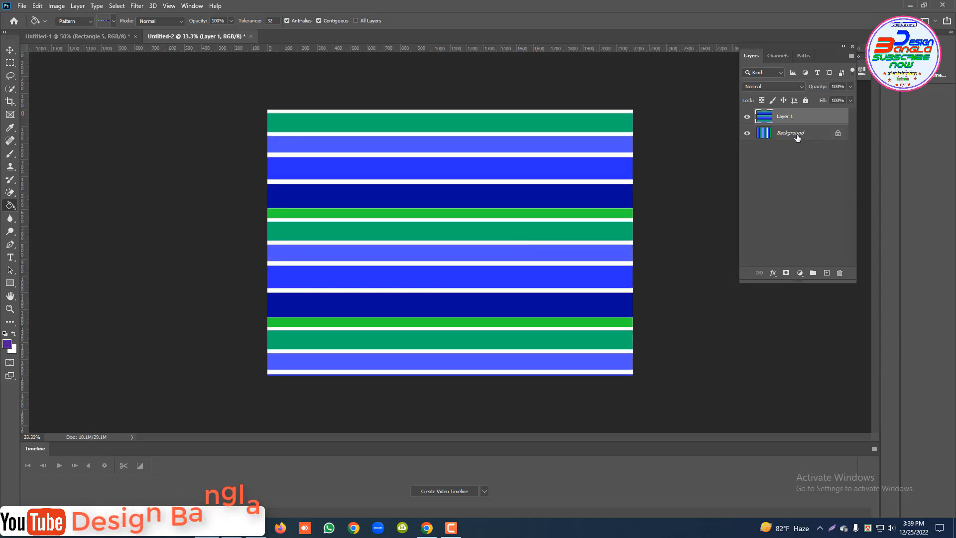
left_click(797, 138)
left_click(794, 121)
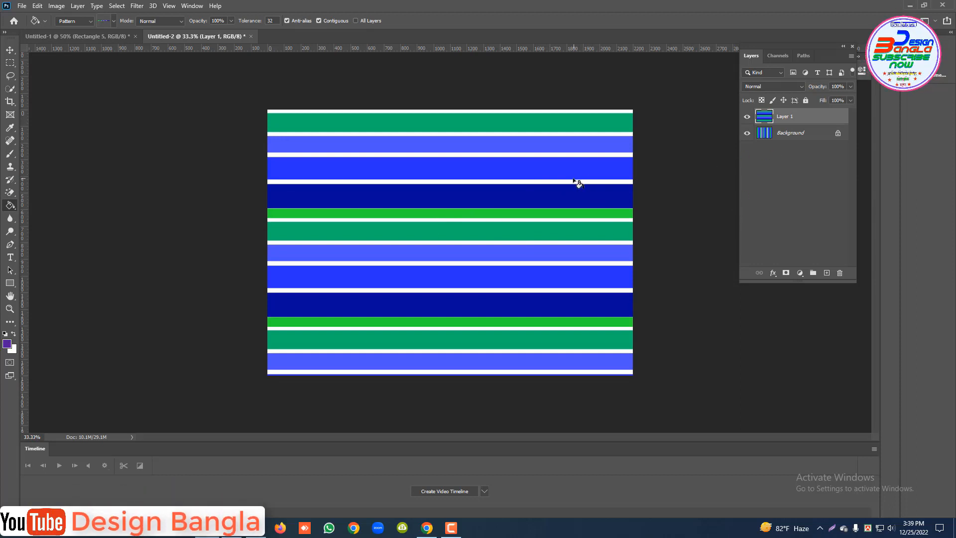
left_click(801, 87)
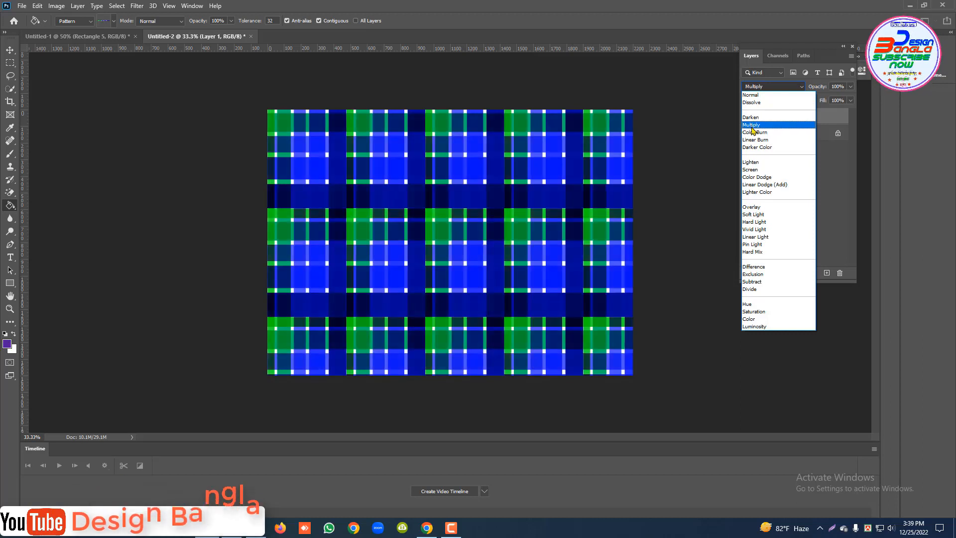
left_click(752, 125)
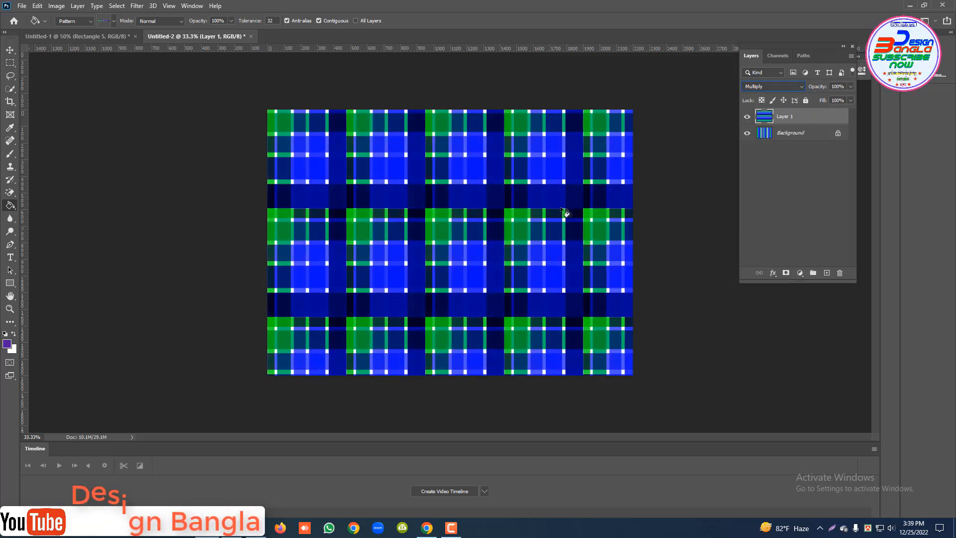
key("ctrl+minus")
key("ctrl+minus")
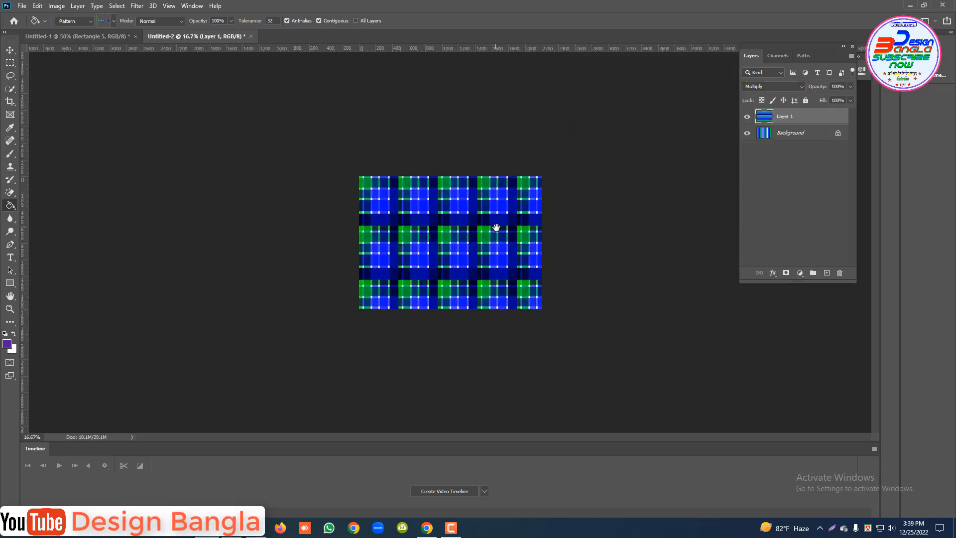
key("ctrl+plus")
key("ctrl+plus")
key("ctrl+plus")
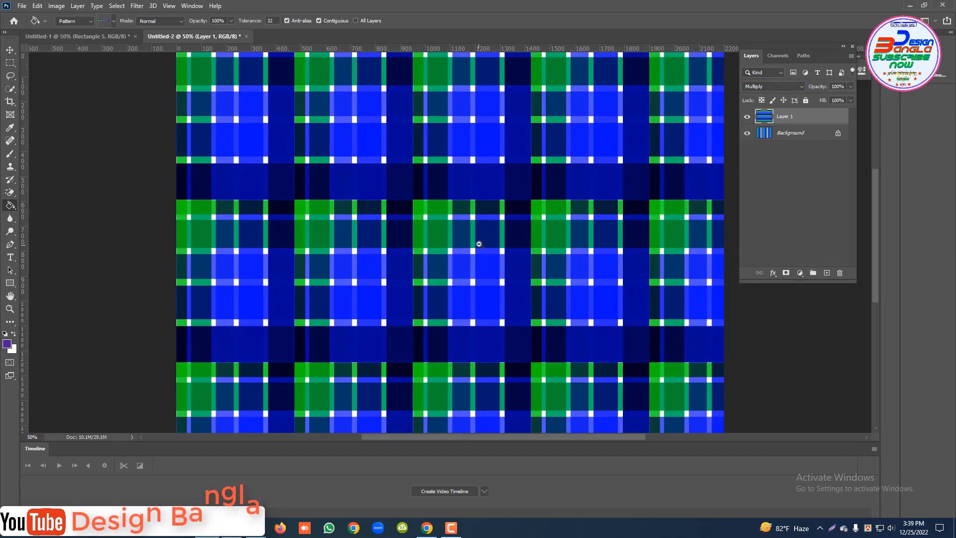
key("ctrl+minus")
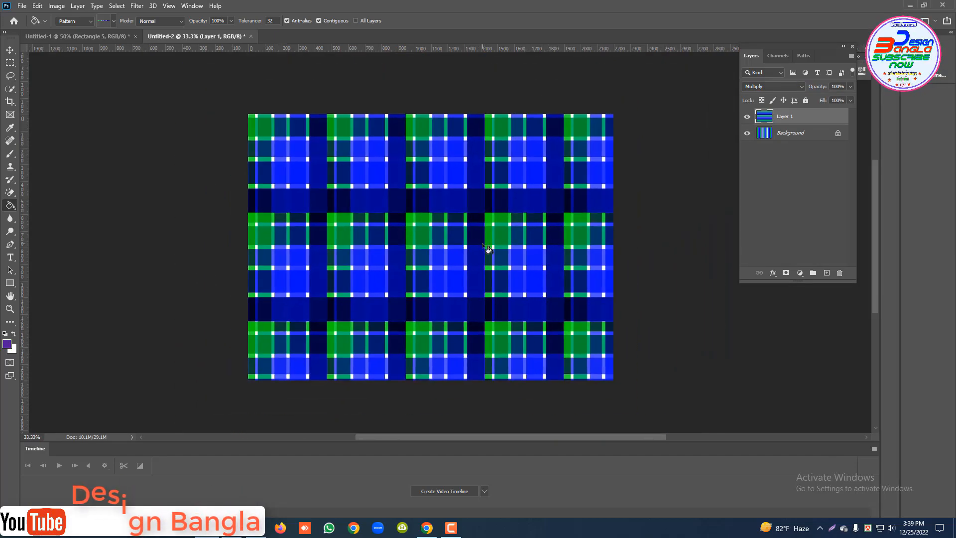